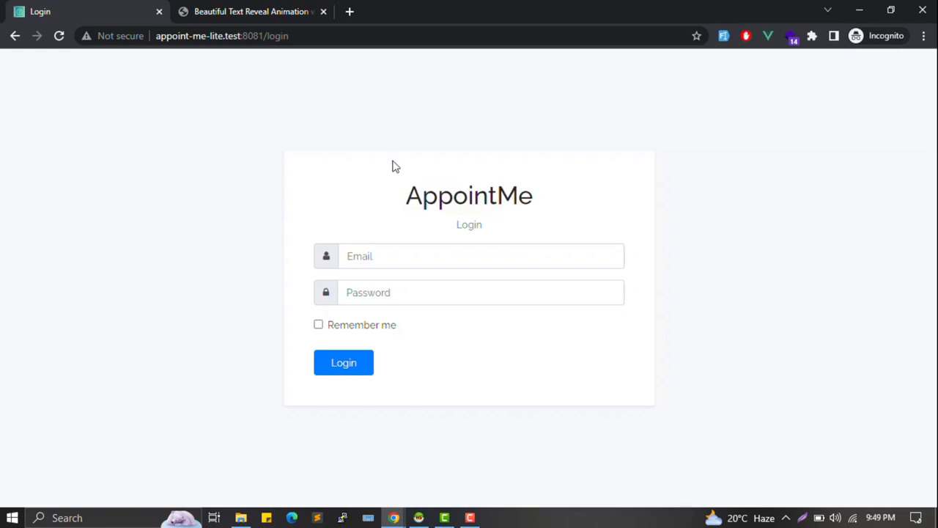
- Reload the login page, then submit it empty and again with autofilled credentials
{"action": "left_click", "coordinate": [299, 35]}
{"action": "key", "text": "Return"}
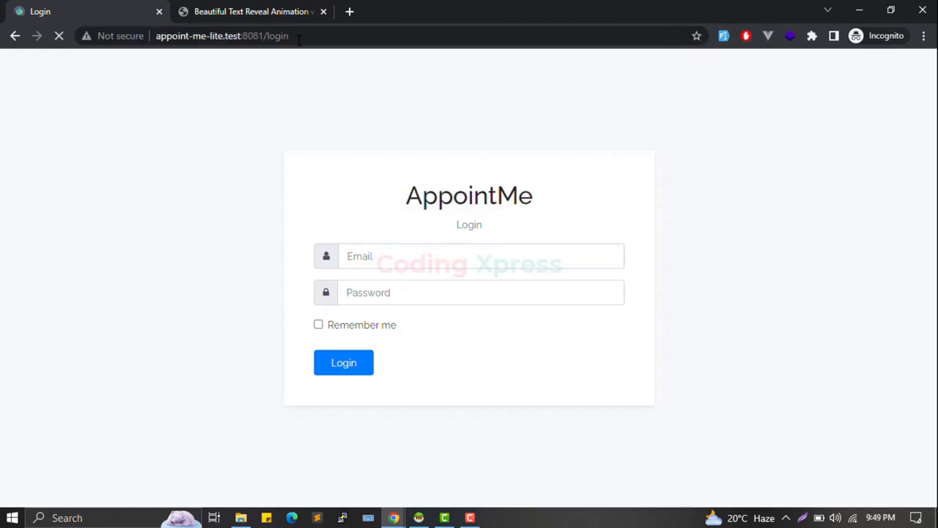
{"action": "left_click", "coordinate": [352, 363]}
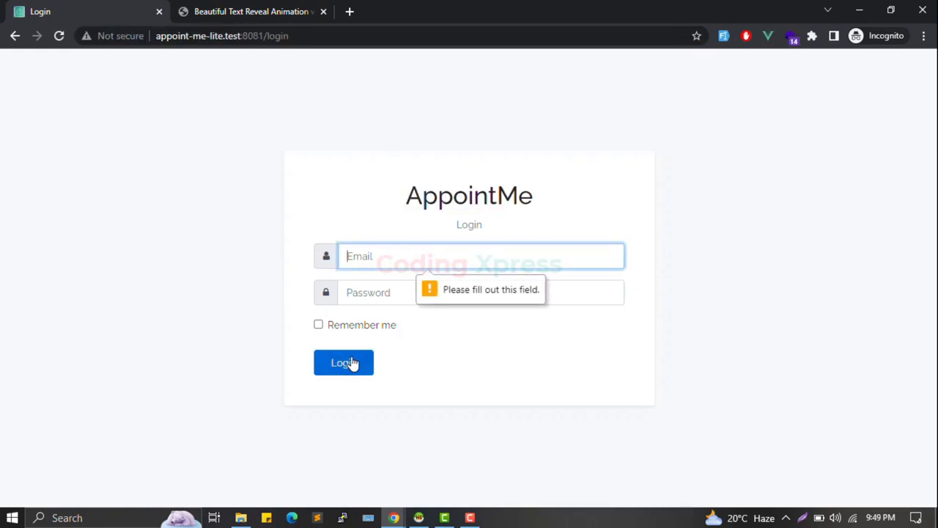
{"action": "left_click", "coordinate": [723, 36]}
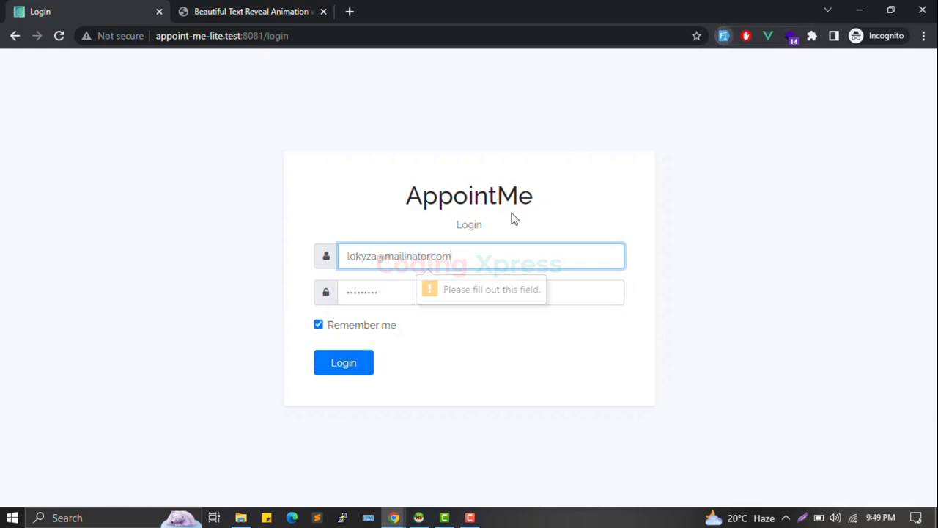
{"action": "left_click", "coordinate": [338, 374]}
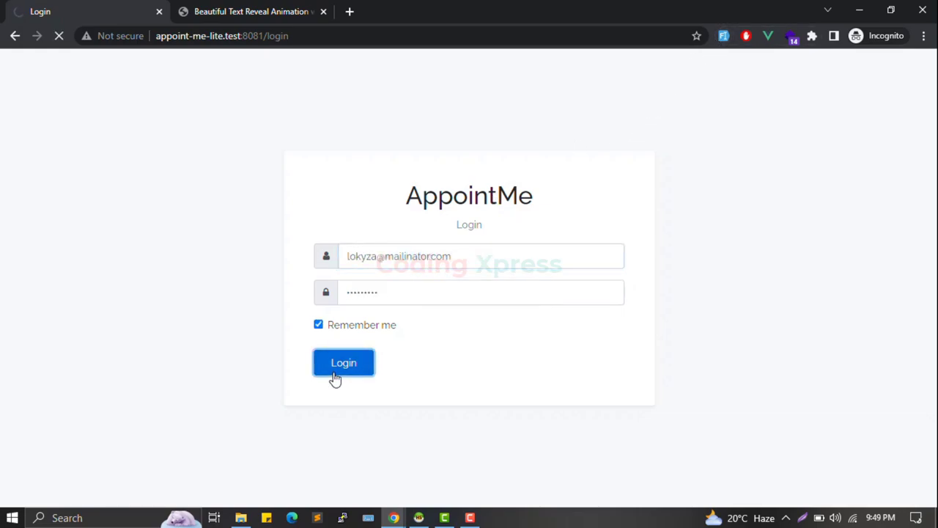
- Log in using the saved admin e-mail suggestion and the account password
{"action": "key", "text": "shift+Left"}
{"action": "key", "text": "shift+Left"}
{"action": "key", "text": "shift+Left"}
{"action": "key", "text": "shift+Left"}
{"action": "key", "text": "shift+Left"}
{"action": "key", "text": "shift+Left"}
{"action": "key", "text": "shift+Left"}
{"action": "key", "text": "shift+Left"}
{"action": "key", "text": "shift+Left"}
{"action": "key", "text": "shift+Left"}
{"action": "key", "text": "shift+Left"}
{"action": "key", "text": "shift+Left"}
{"action": "key", "text": "shift+Left"}
{"action": "key", "text": "shift+Left"}
{"action": "key", "text": "shift+Left"}
{"action": "key", "text": "shift+Left"}
{"action": "key", "text": "shift+Left"}
{"action": "key", "text": "shift+Left"}
{"action": "key", "text": "shift+Left"}
{"action": "key", "text": "shift+Left"}
{"action": "key", "text": "BackSpace"}
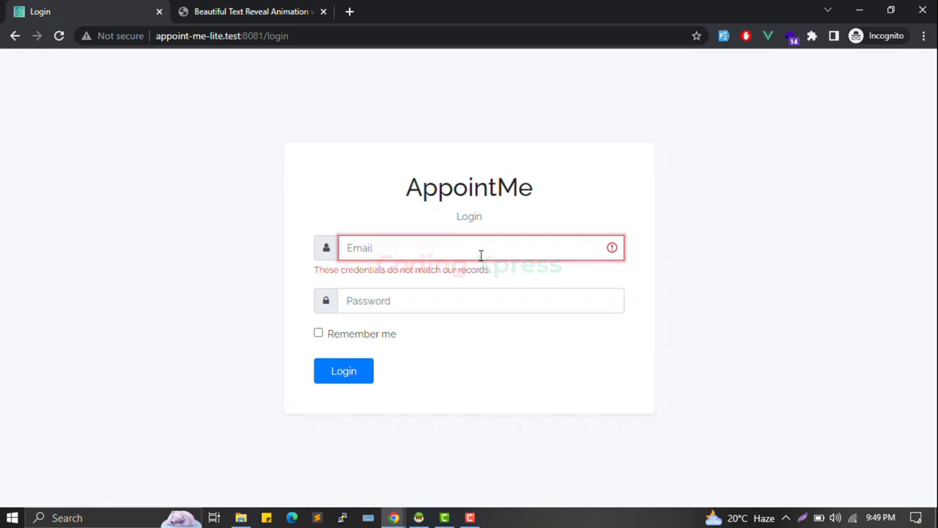
{"action": "left_click", "coordinate": [455, 254]}
{"action": "left_click", "coordinate": [464, 281]}
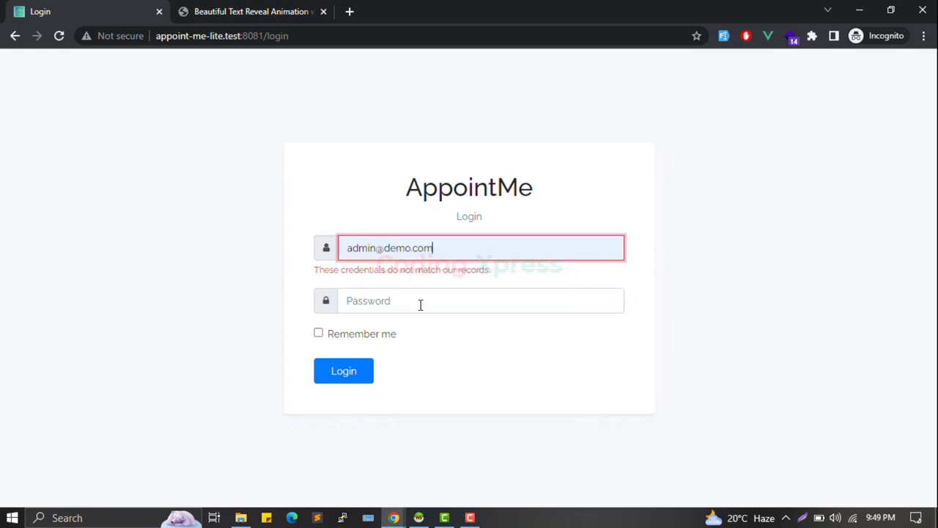
{"action": "left_click", "coordinate": [419, 305]}
{"action": "type", "text": "pa"}
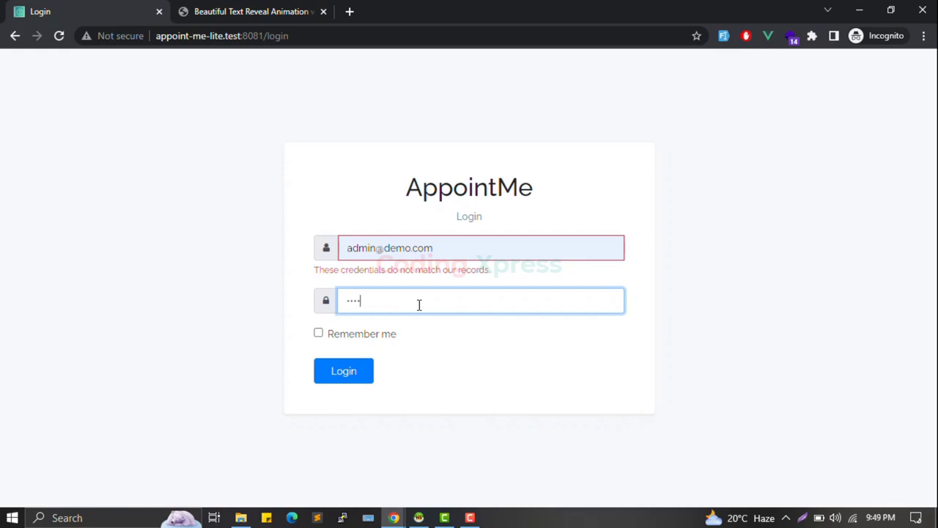
{"action": "left_click", "coordinate": [340, 380]}
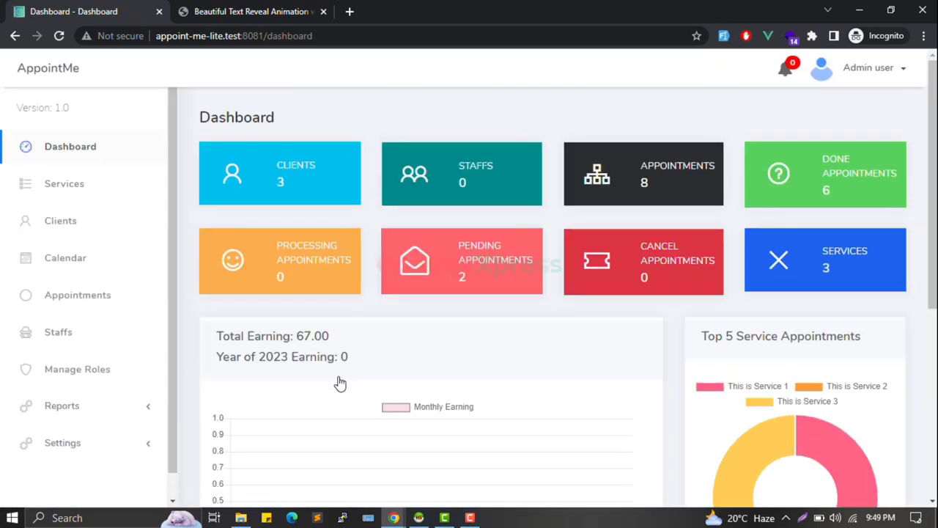
- Highlight the Dashboard heading and the Clients, Appointments, Done and Processing stat labels
{"action": "scroll", "coordinate": [425, 385], "scroll_direction": "down", "scroll_amount": 5}
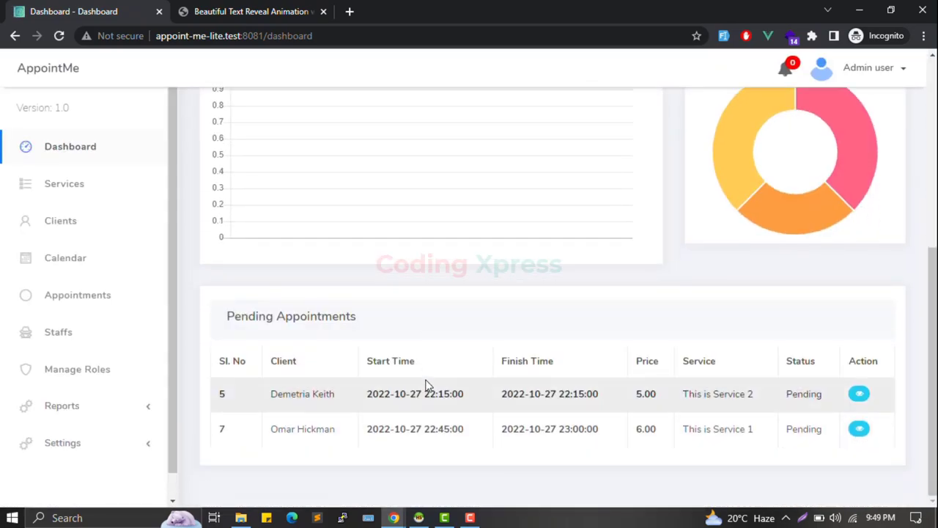
{"action": "scroll", "coordinate": [428, 386], "scroll_direction": "up", "scroll_amount": 5}
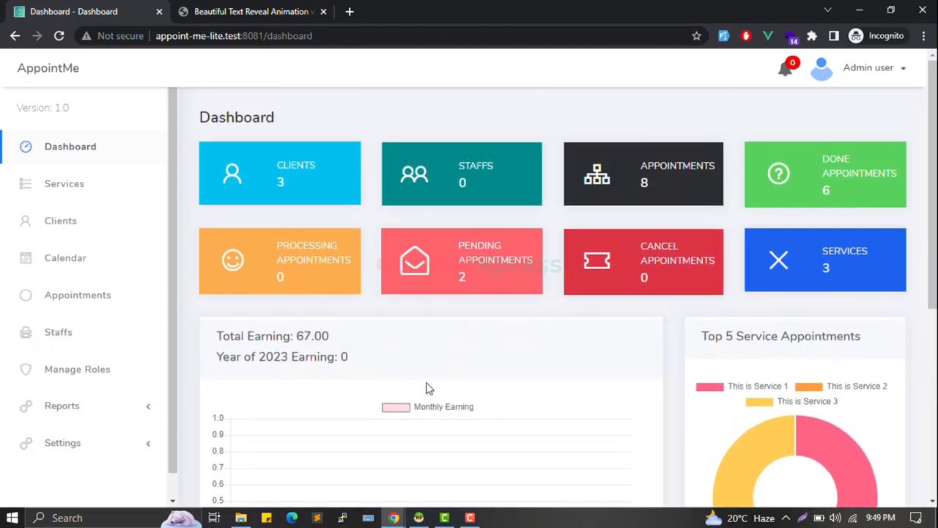
{"action": "scroll", "coordinate": [429, 389], "scroll_direction": "down", "scroll_amount": 2}
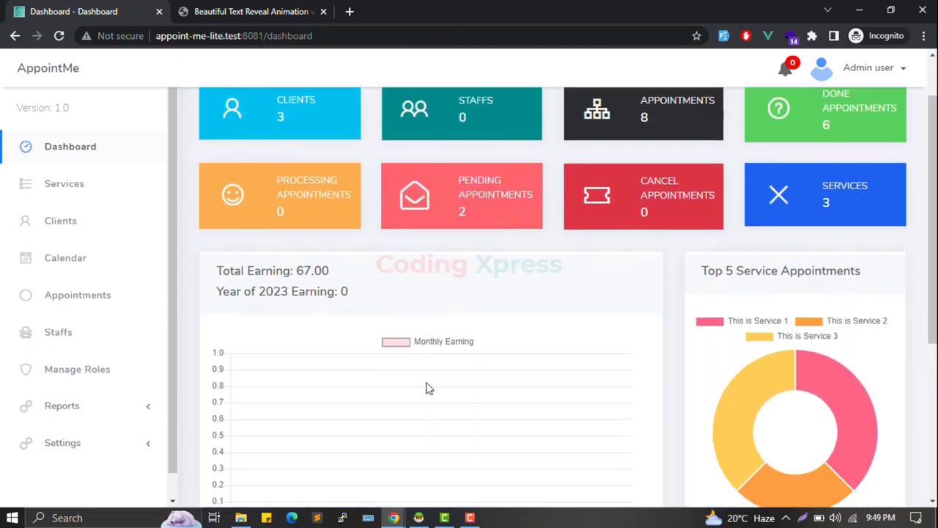
{"action": "scroll", "coordinate": [429, 389], "scroll_direction": "up", "scroll_amount": 2}
{"action": "scroll", "coordinate": [429, 389], "scroll_direction": "down", "scroll_amount": 2}
{"action": "scroll", "coordinate": [428, 388], "scroll_direction": "up", "scroll_amount": 2}
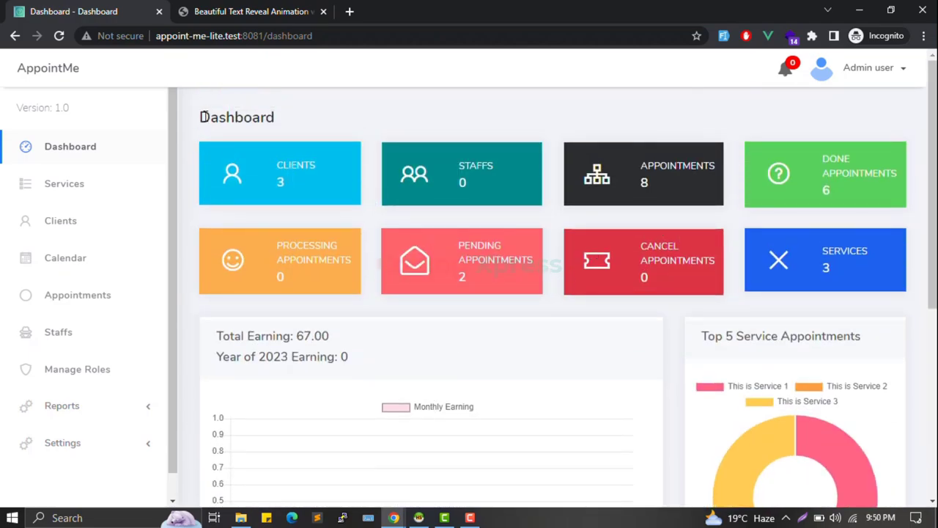
{"action": "left_click_drag", "start_coordinate": [211, 115], "coordinate": [371, 144]}
{"action": "left_click", "coordinate": [371, 147]}
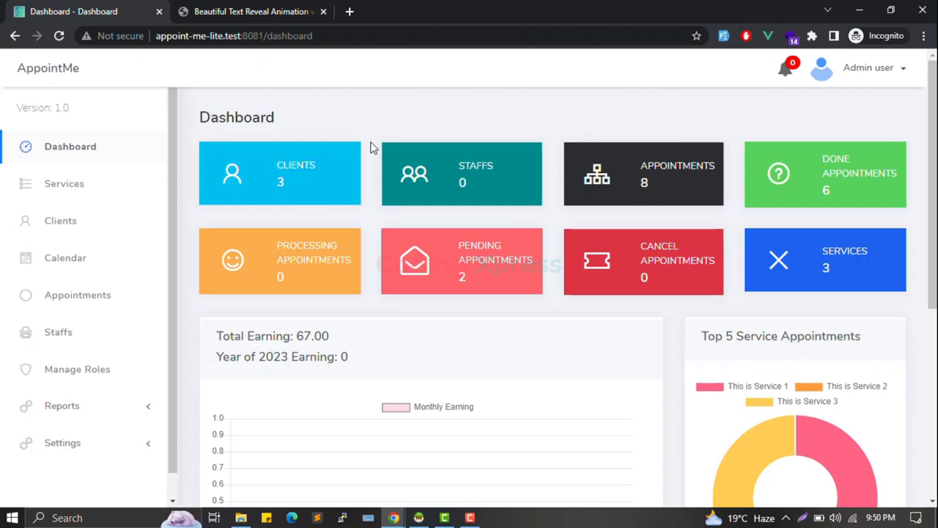
{"action": "double_click", "coordinate": [295, 161]}
{"action": "left_click", "coordinate": [556, 152]}
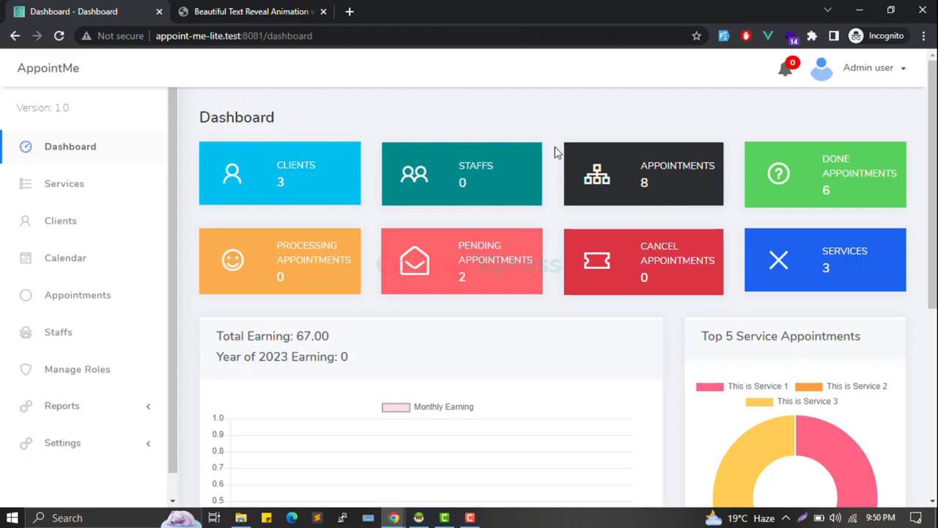
{"action": "double_click", "coordinate": [692, 168]}
{"action": "double_click", "coordinate": [859, 176]}
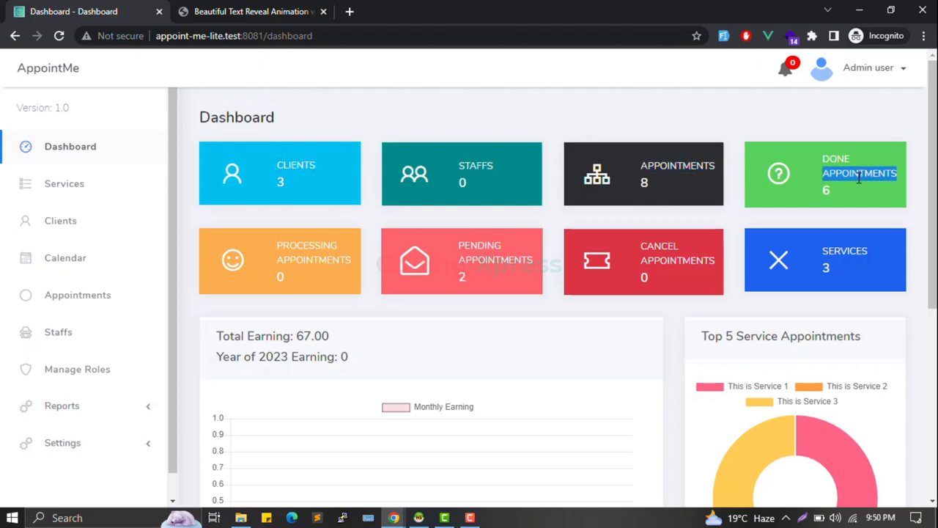
{"action": "left_click", "coordinate": [859, 178]}
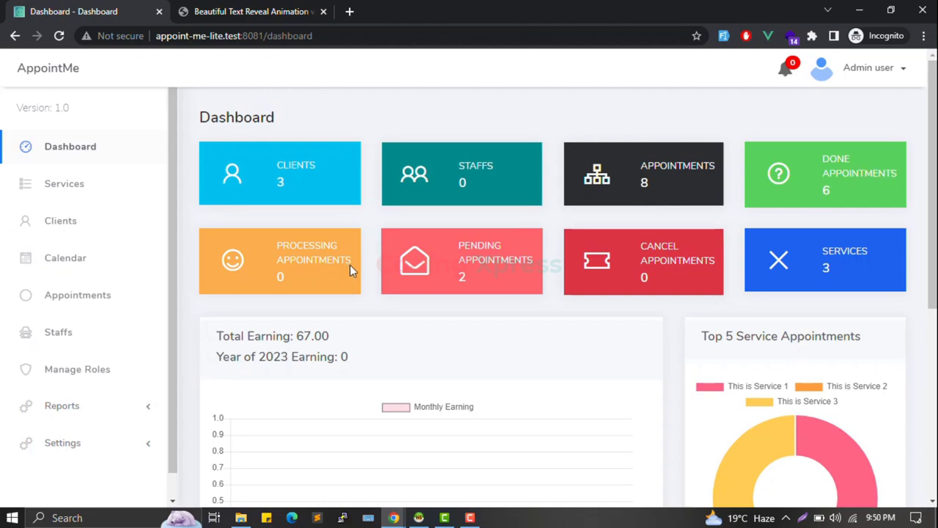
{"action": "double_click", "coordinate": [302, 262]}
{"action": "left_click", "coordinate": [465, 267]}
- Highlight the Pending Appointments heading, the table header and the first pending appointment
{"action": "scroll", "coordinate": [846, 250], "scroll_direction": "down", "scroll_amount": 2}
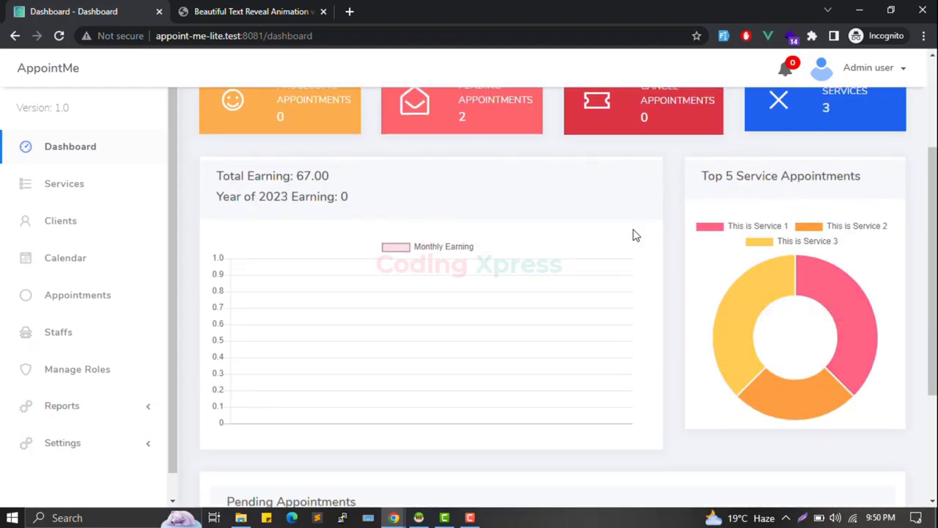
{"action": "scroll", "coordinate": [288, 275], "scroll_direction": "down", "scroll_amount": 3}
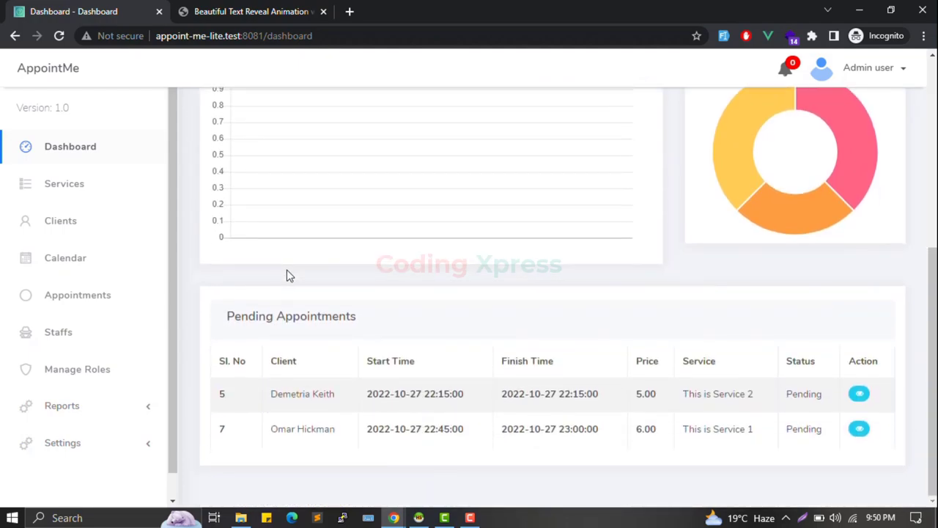
{"action": "double_click", "coordinate": [335, 316]}
{"action": "left_click", "coordinate": [335, 316]}
{"action": "left_click_drag", "start_coordinate": [277, 364], "coordinate": [781, 414]}
{"action": "left_click", "coordinate": [783, 416]}
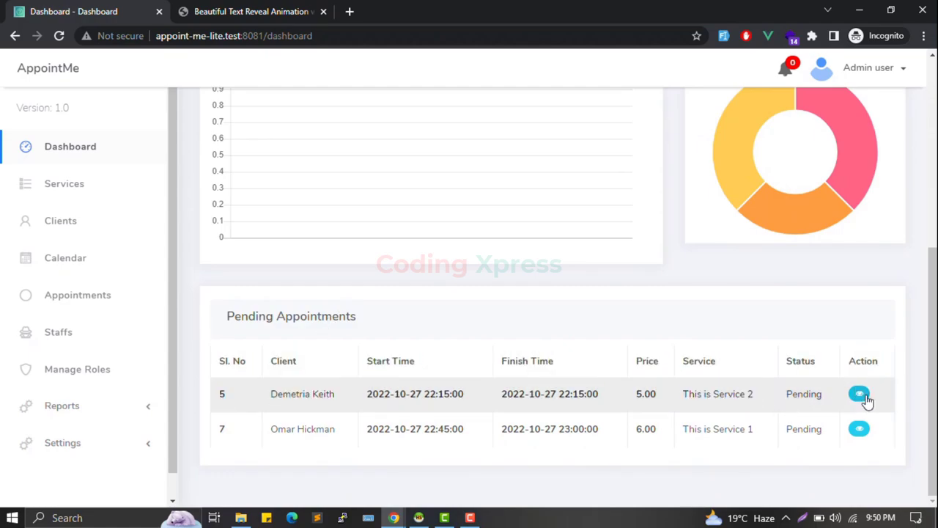
- Expand Settings in the sidebar and go to App Setting
{"action": "scroll", "coordinate": [552, 330], "scroll_direction": "up", "scroll_amount": 2}
{"action": "scroll", "coordinate": [552, 330], "scroll_direction": "up", "scroll_amount": 2}
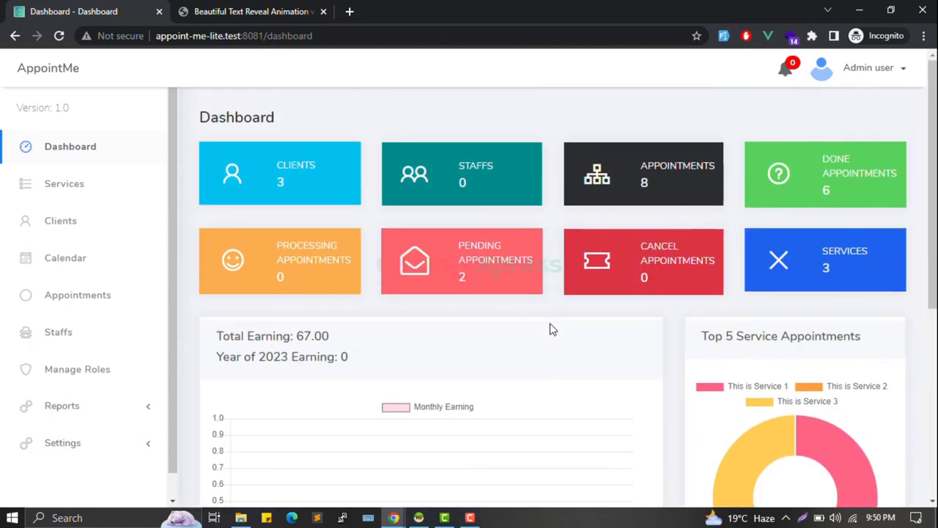
{"action": "scroll", "coordinate": [85, 185], "scroll_direction": "down", "scroll_amount": 1}
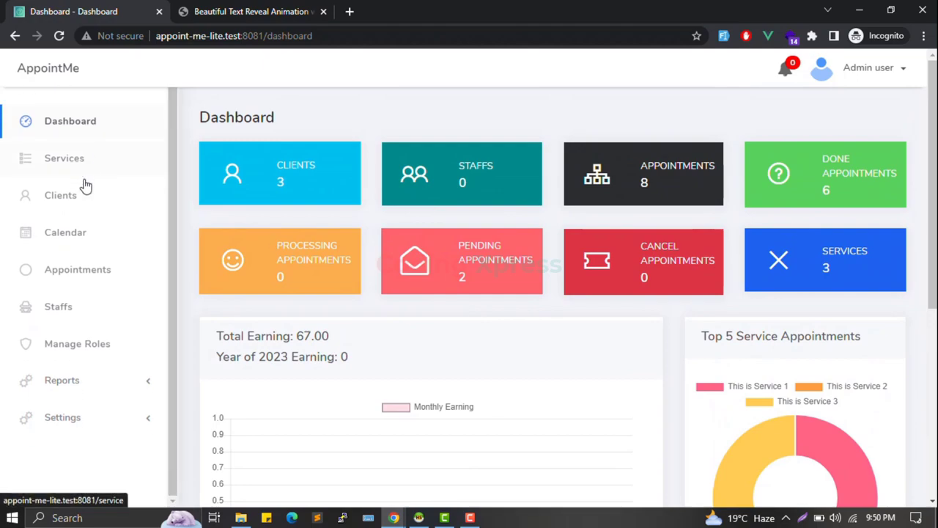
{"action": "left_click", "coordinate": [66, 434]}
{"action": "scroll", "coordinate": [66, 425], "scroll_direction": "down", "scroll_amount": 4}
{"action": "left_click", "coordinate": [67, 350]}
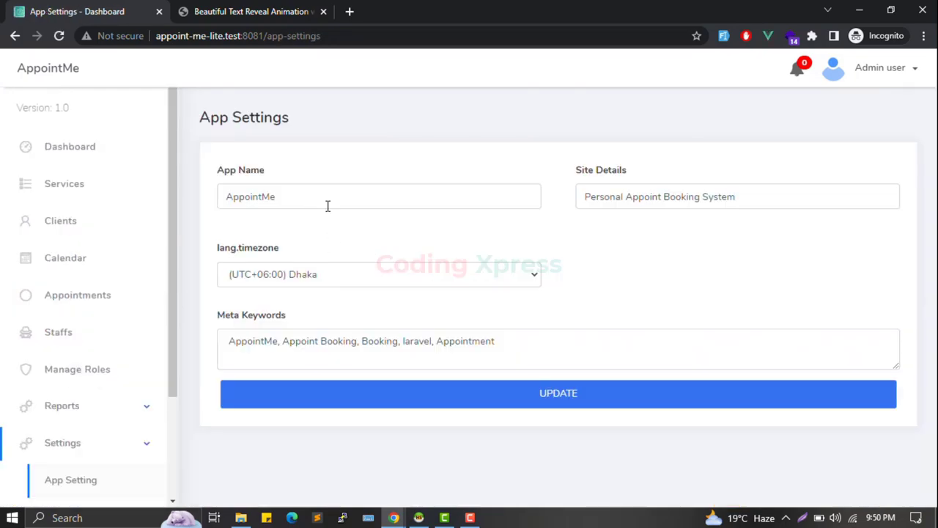
- Inspect the App Name and Site Details fields, selecting the Site Details text without editing
{"action": "left_click", "coordinate": [328, 206]}
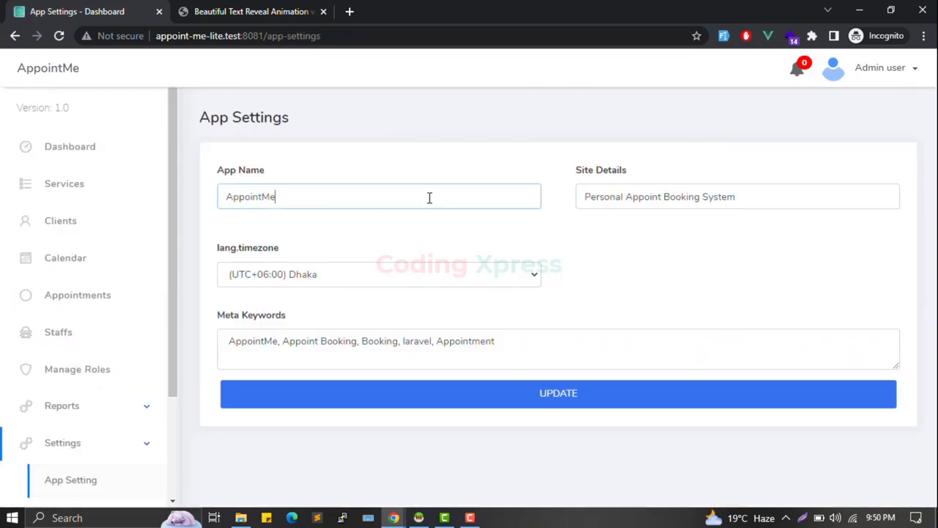
{"action": "left_click", "coordinate": [615, 216]}
{"action": "left_click", "coordinate": [626, 207]}
{"action": "key", "text": "ctrl+a"}
{"action": "left_click", "coordinate": [627, 208]}
{"action": "triple_click", "coordinate": [627, 207]}
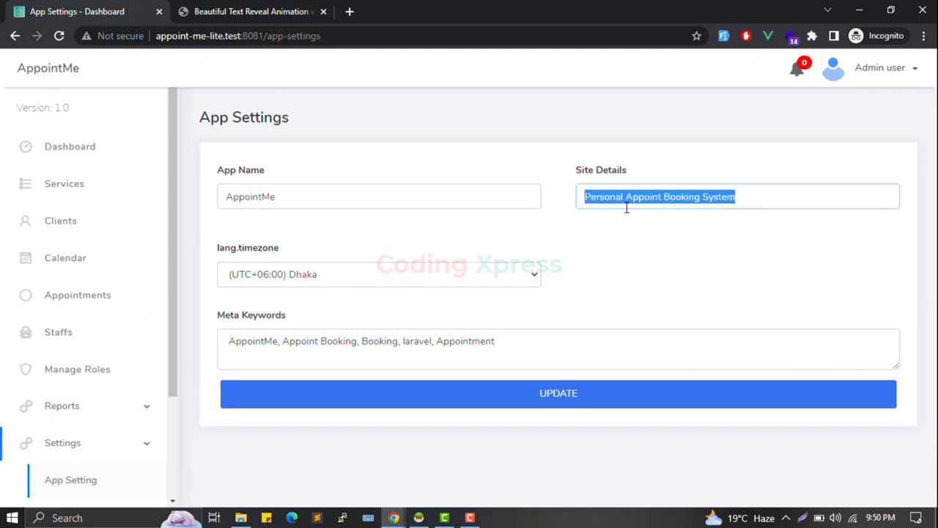
{"action": "left_click", "coordinate": [627, 208]}
- Check the timezone list, leaving Dhaka selected, and view Meta Keywords unchanged
{"action": "left_click", "coordinate": [323, 286]}
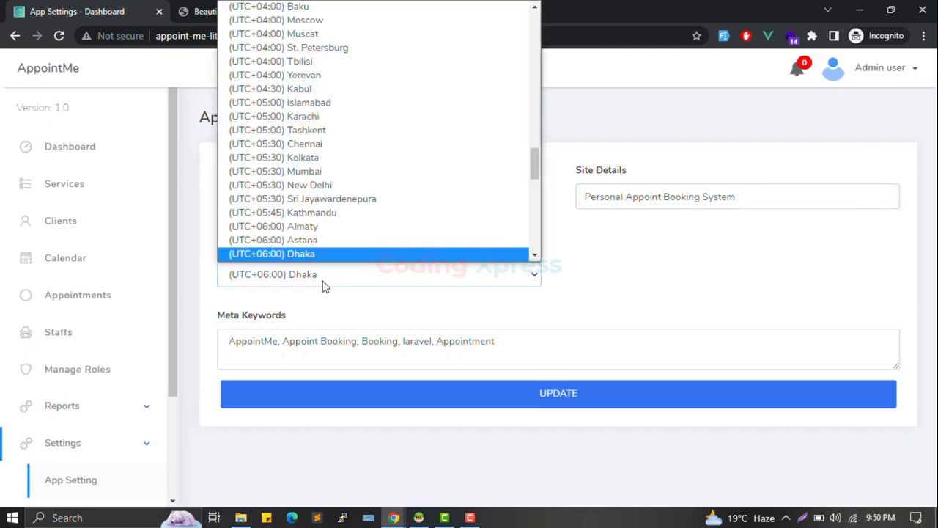
{"action": "left_click", "coordinate": [324, 282]}
{"action": "left_click", "coordinate": [318, 339]}
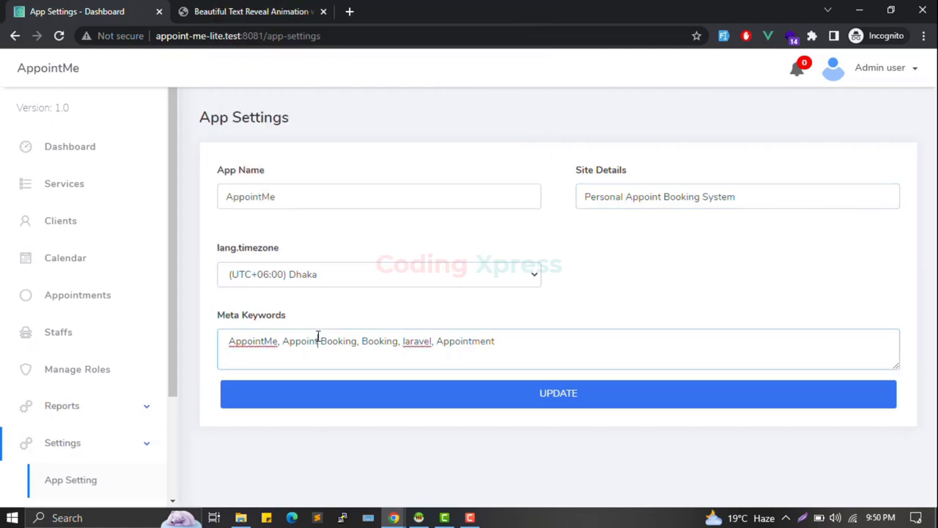
{"action": "left_click", "coordinate": [264, 280]}
{"action": "left_click", "coordinate": [264, 281]}
{"action": "left_click", "coordinate": [275, 187]}
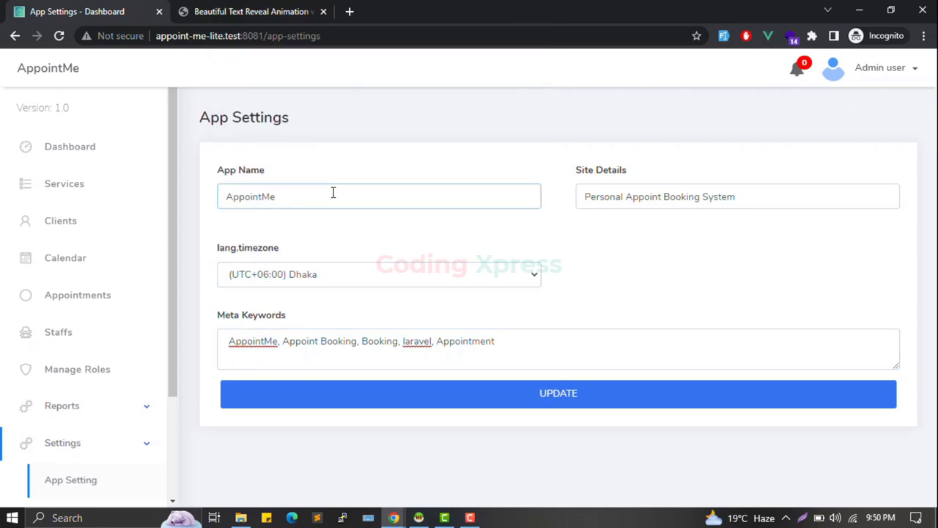
{"action": "scroll", "coordinate": [174, 426], "scroll_direction": "down", "scroll_amount": 2}
- On the Email Setting page, check the sender name field and keep SMTP as the driver
{"action": "left_click", "coordinate": [73, 387]}
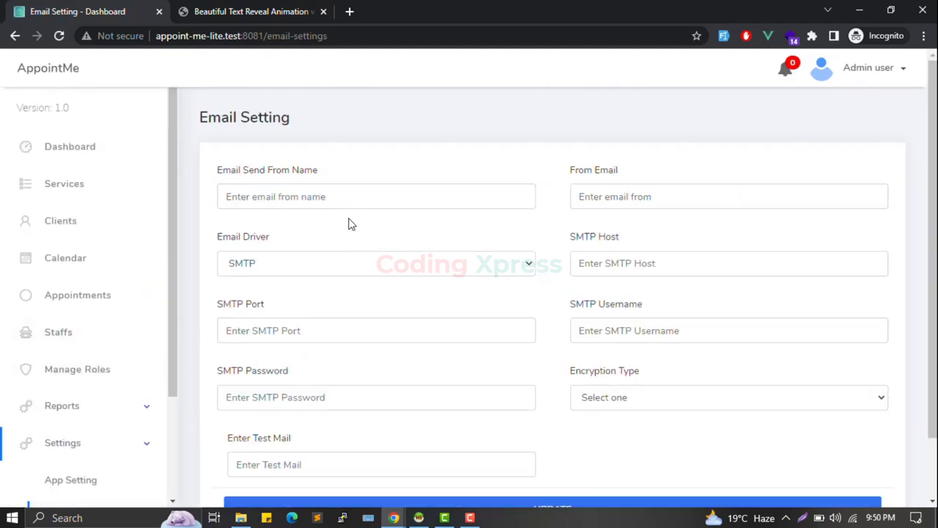
{"action": "scroll", "coordinate": [348, 225], "scroll_direction": "down", "scroll_amount": 1}
{"action": "scroll", "coordinate": [349, 226], "scroll_direction": "up", "scroll_amount": 1}
{"action": "left_click", "coordinate": [350, 190]}
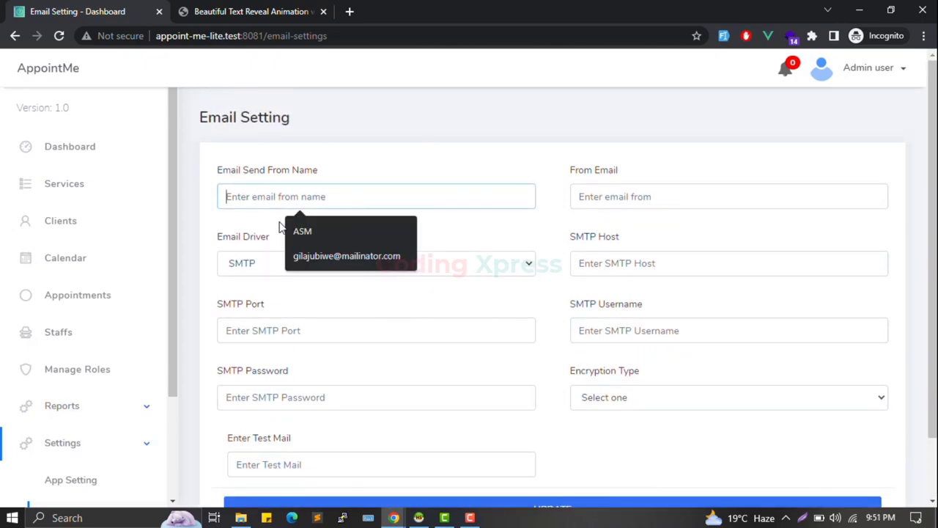
{"action": "left_click", "coordinate": [243, 265]}
{"action": "left_click", "coordinate": [292, 261]}
{"action": "scroll", "coordinate": [316, 268], "scroll_direction": "down", "scroll_amount": 1}
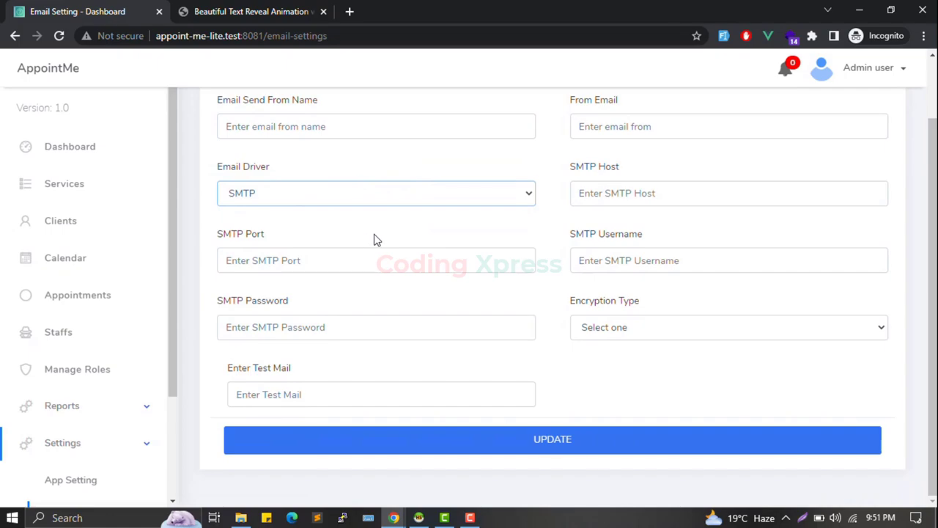
- Step through the sender e-mail, SMTP host and username fields and view the encryption types
{"action": "left_click", "coordinate": [629, 125]}
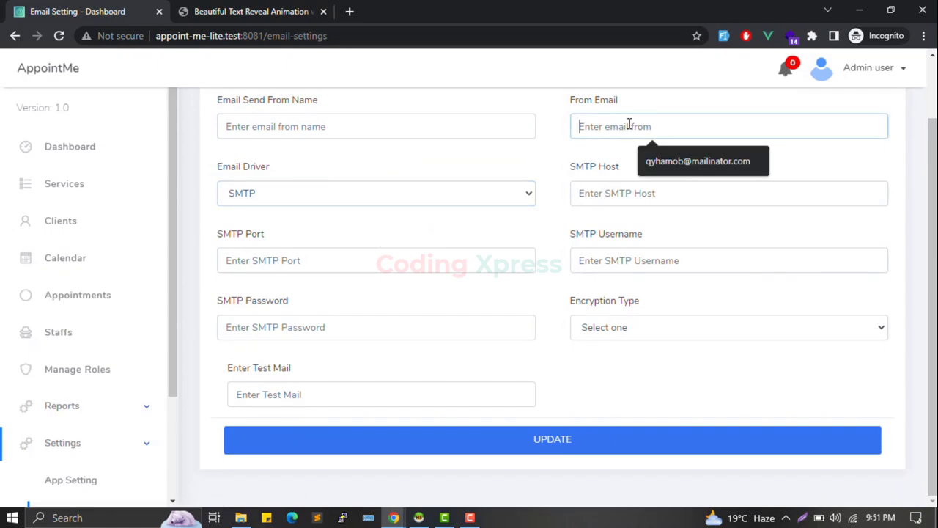
{"action": "left_click", "coordinate": [608, 191]}
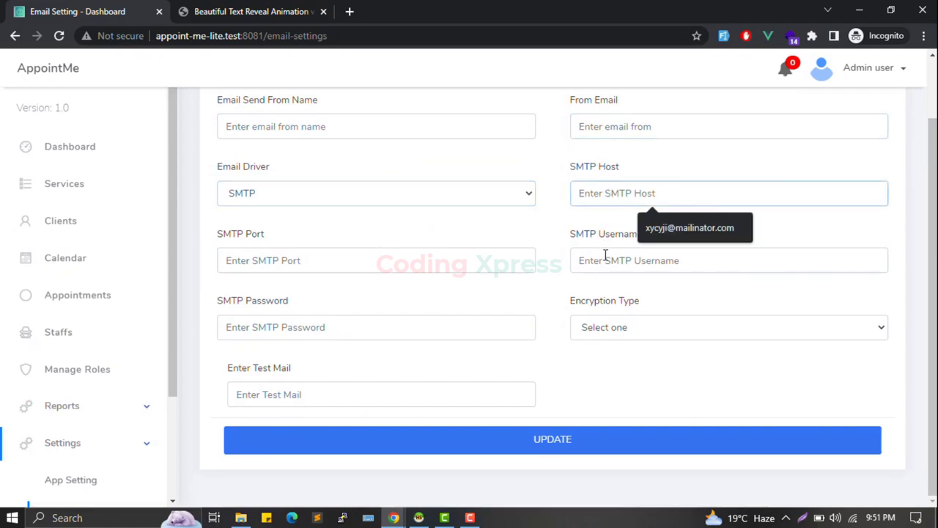
{"action": "left_click", "coordinate": [605, 255]}
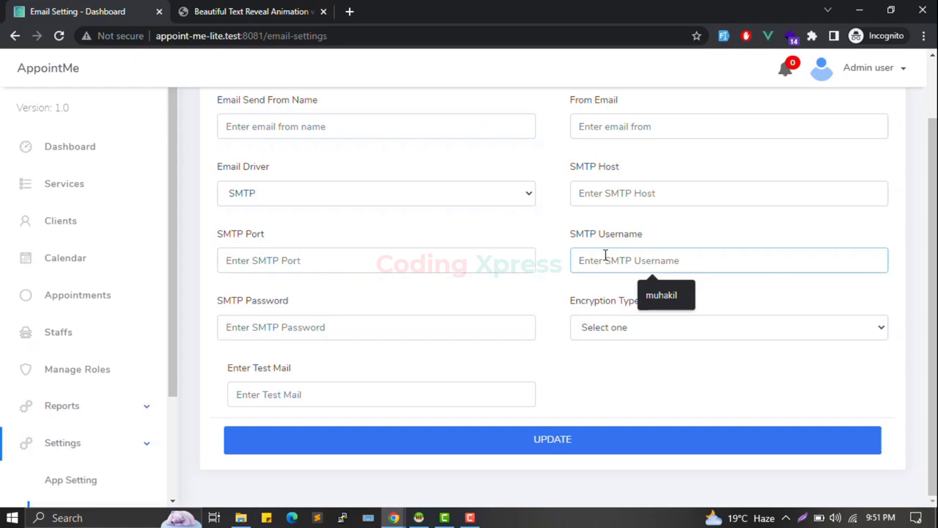
{"action": "left_click", "coordinate": [609, 326]}
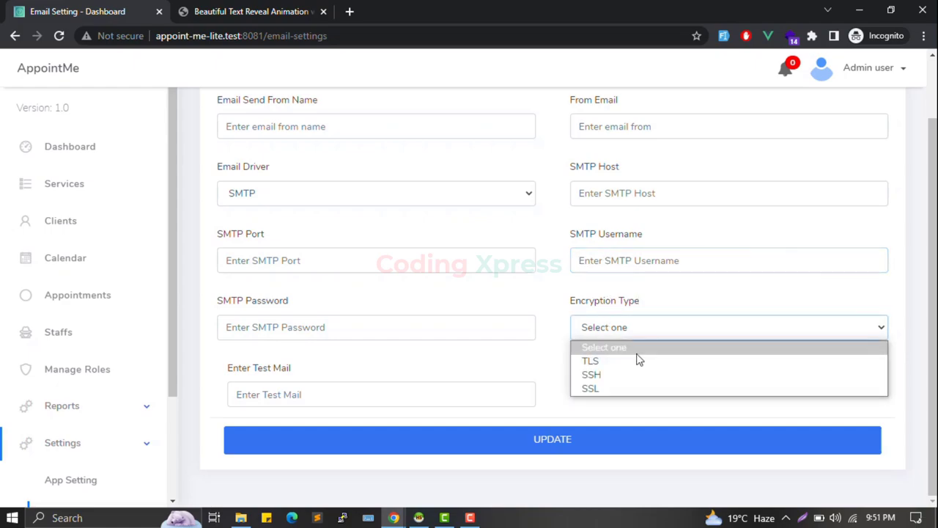
{"action": "scroll", "coordinate": [33, 255], "scroll_direction": "down", "scroll_amount": 2}
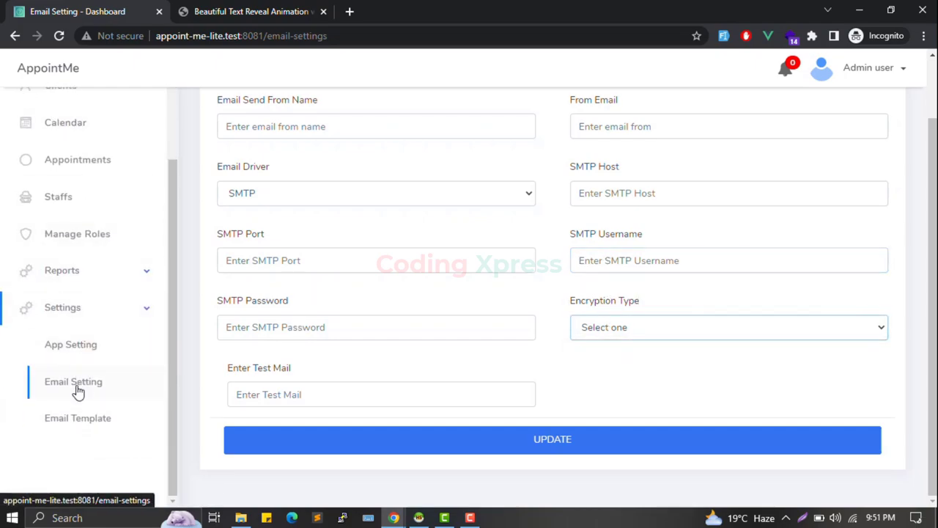
- Review the seven Email Template subjects, then return to the Dashboard
{"action": "left_click", "coordinate": [82, 419]}
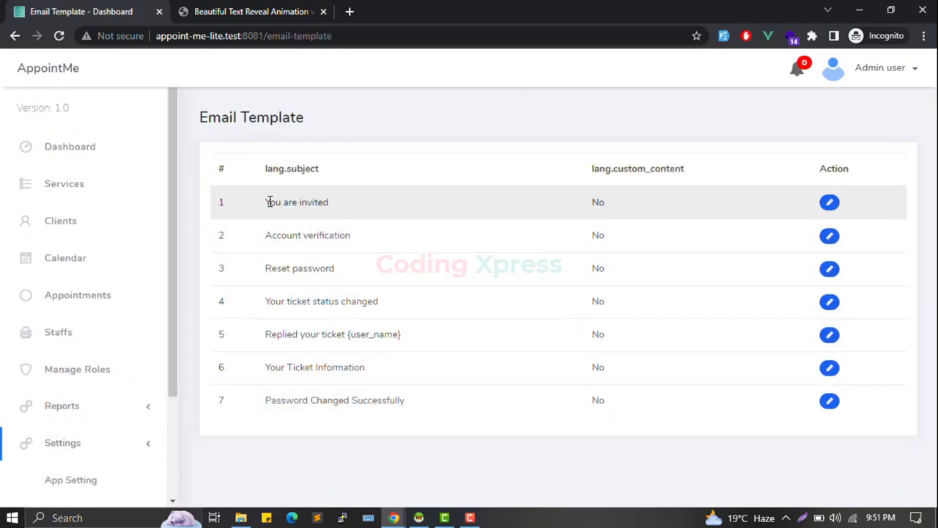
{"action": "left_click_drag", "start_coordinate": [282, 204], "coordinate": [408, 379]}
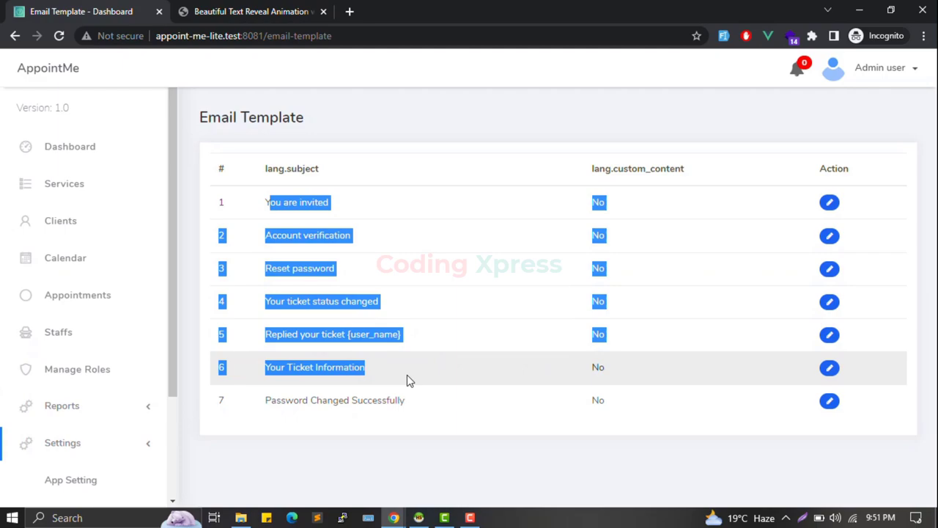
{"action": "left_click", "coordinate": [409, 380]}
{"action": "left_click", "coordinate": [81, 146]}
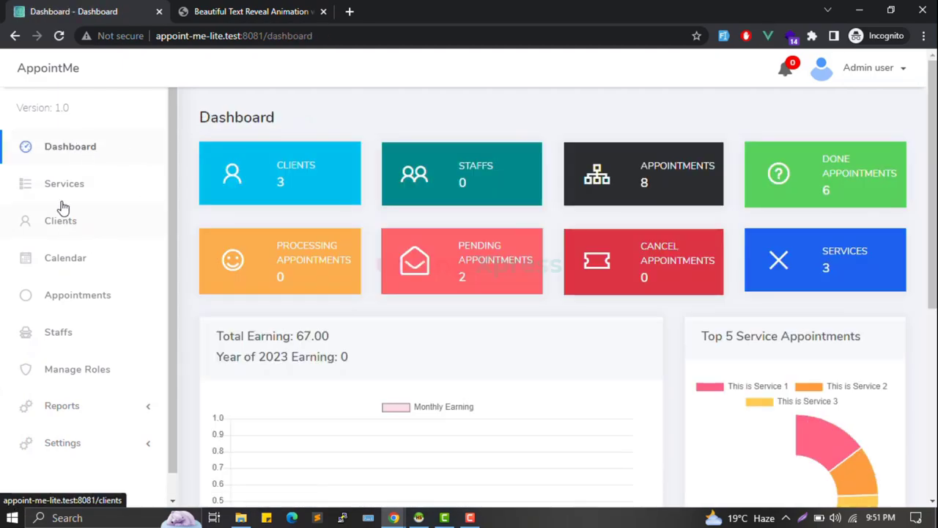
- View This is Service 1's details and edit form, closing without saving
{"action": "left_click", "coordinate": [82, 193]}
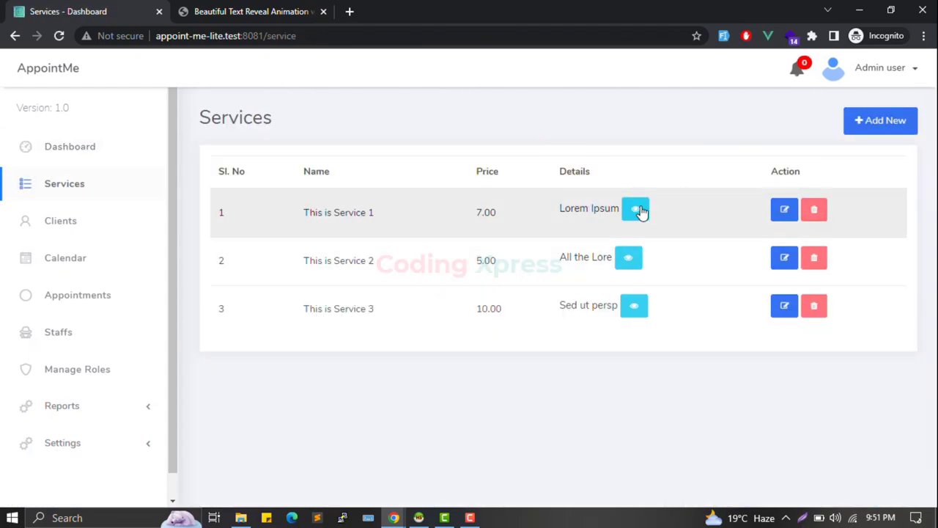
{"action": "left_click", "coordinate": [636, 209]}
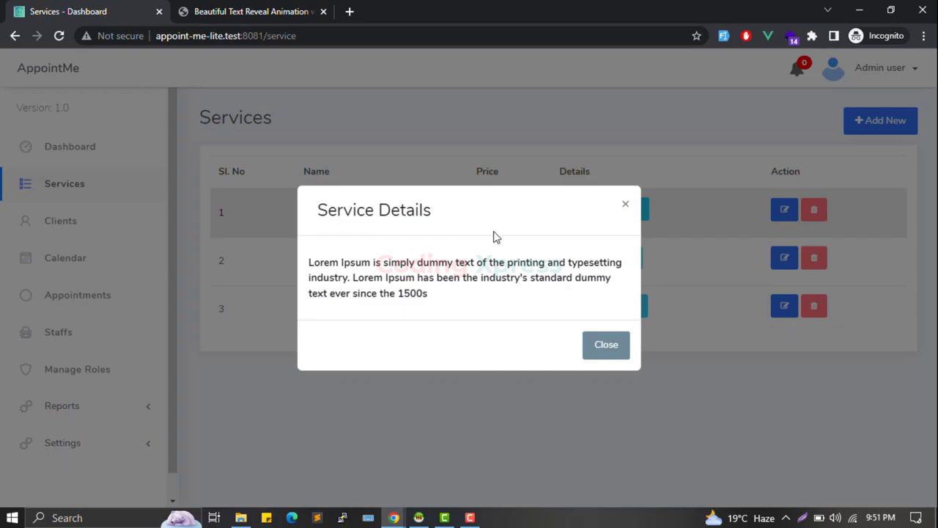
{"action": "left_click", "coordinate": [625, 205]}
{"action": "left_click", "coordinate": [793, 221]}
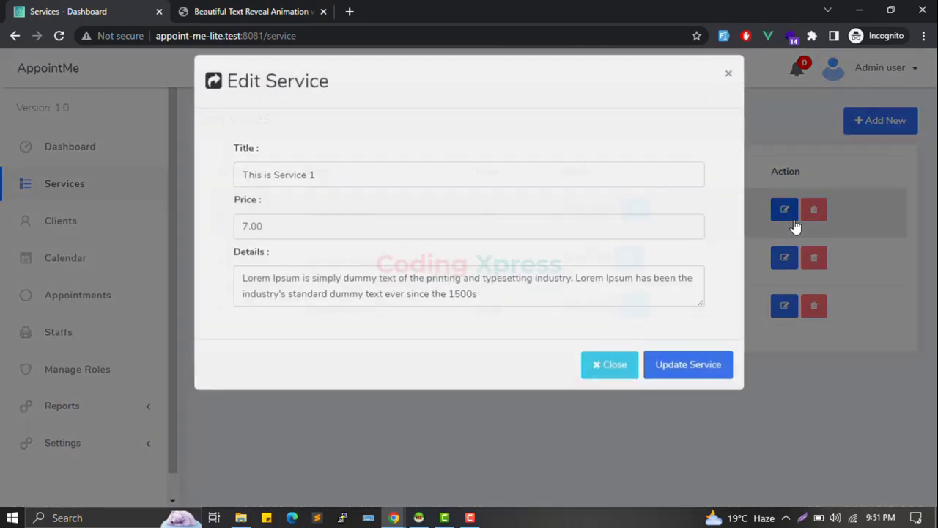
{"action": "left_click", "coordinate": [317, 197]}
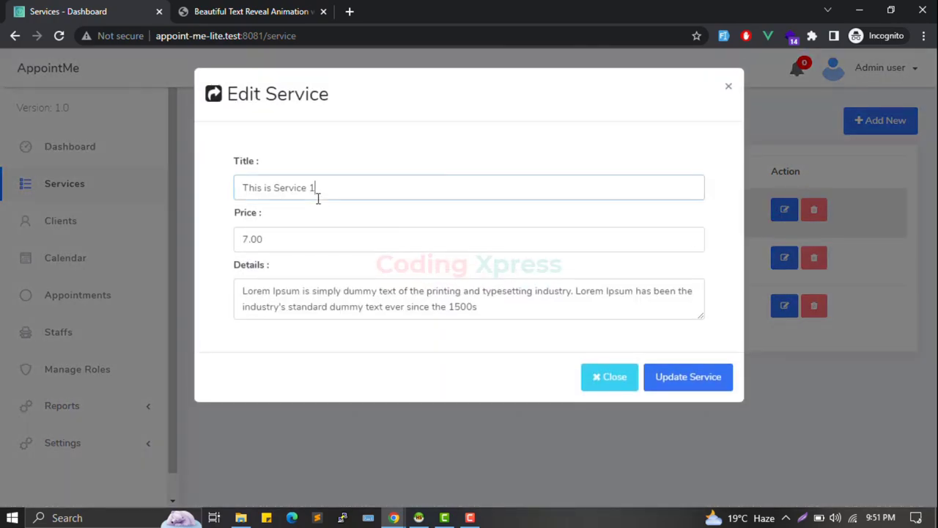
{"action": "left_click", "coordinate": [297, 248]}
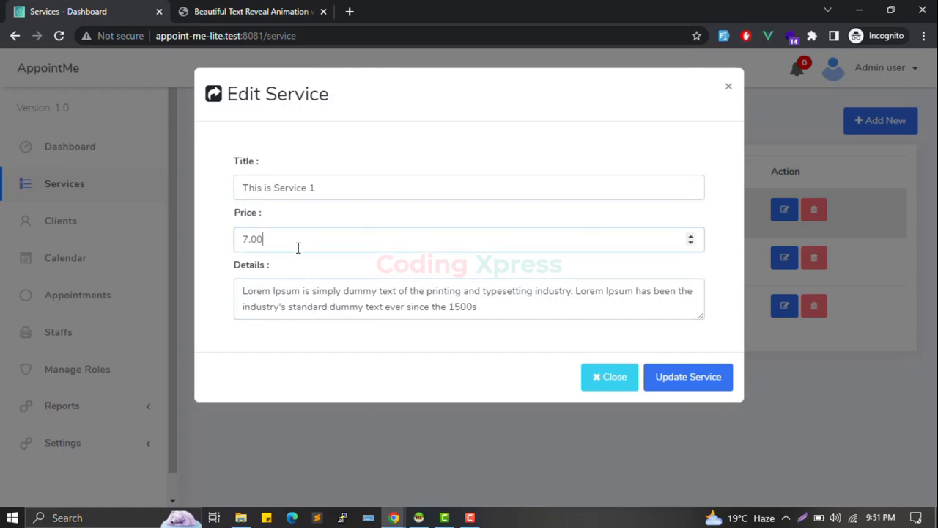
{"action": "left_click", "coordinate": [333, 198]}
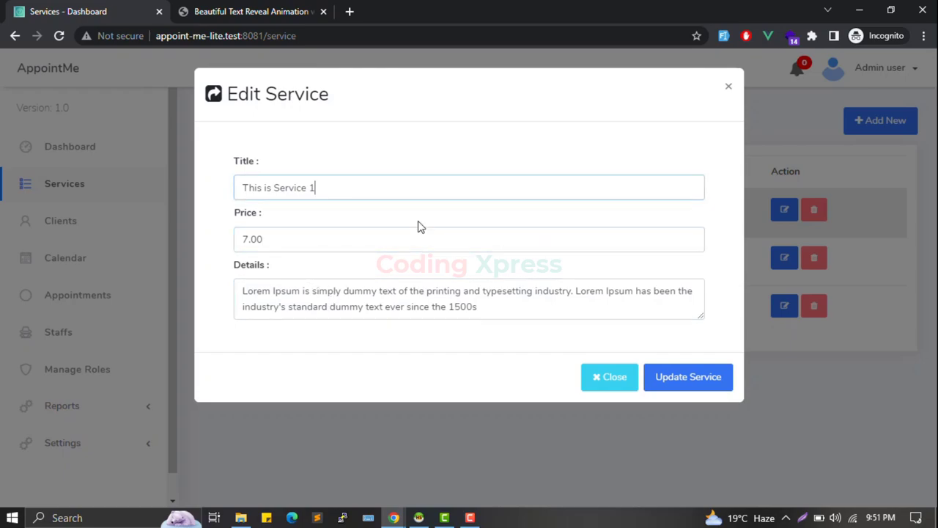
{"action": "left_click", "coordinate": [588, 379]}
- Add the autofilled sample service Ab qui repudiandae u with price changed to 1, and save
{"action": "left_click", "coordinate": [889, 123]}
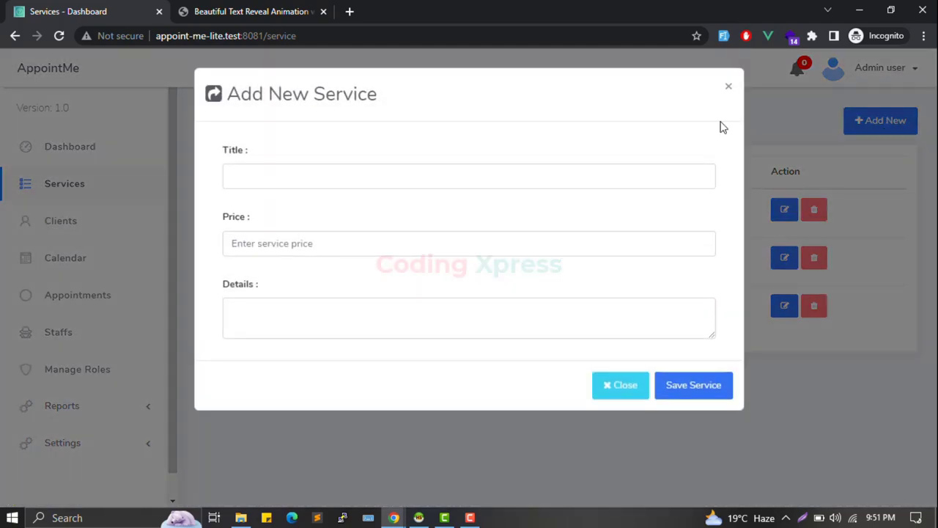
{"action": "left_click", "coordinate": [697, 390]}
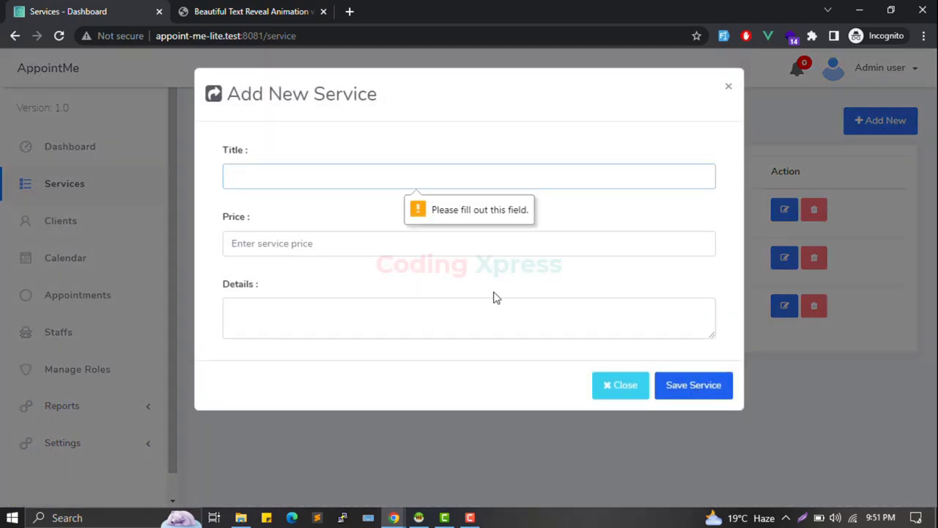
{"action": "left_click", "coordinate": [304, 243]}
{"action": "left_click", "coordinate": [268, 163]}
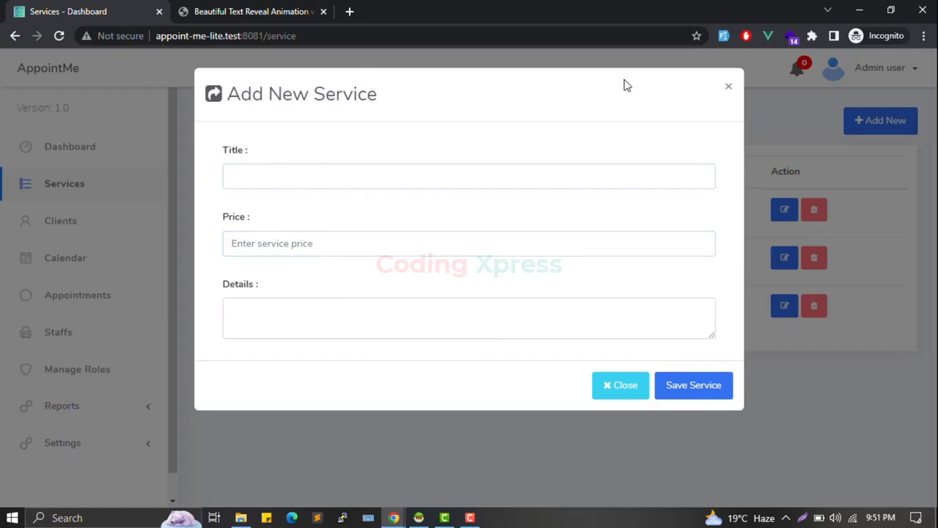
{"action": "left_click", "coordinate": [722, 36]}
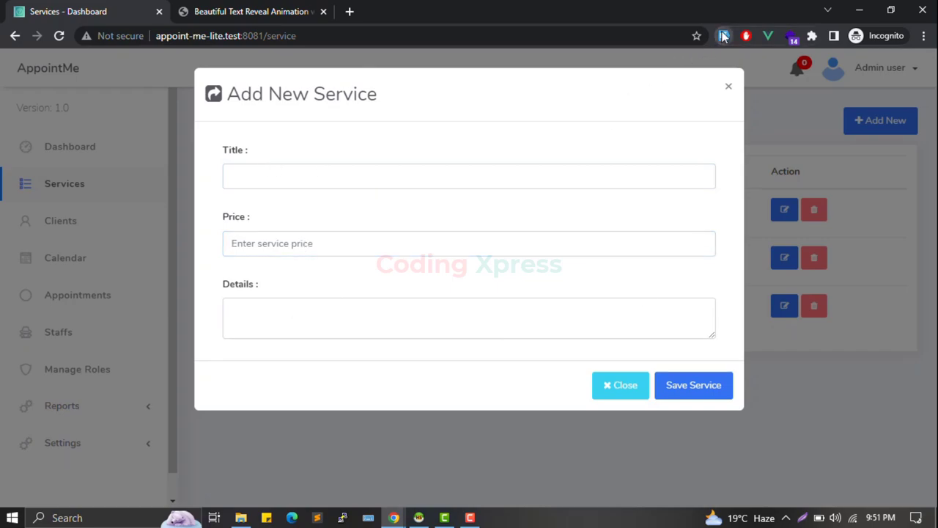
{"action": "left_click", "coordinate": [256, 245]}
{"action": "double_click", "coordinate": [246, 244]}
{"action": "type", "text": "11"}
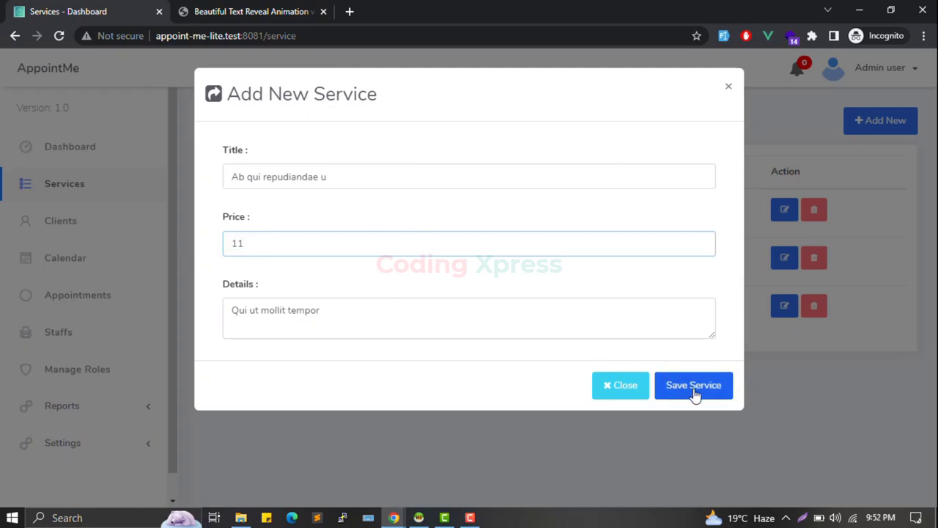
{"action": "left_click", "coordinate": [694, 392]}
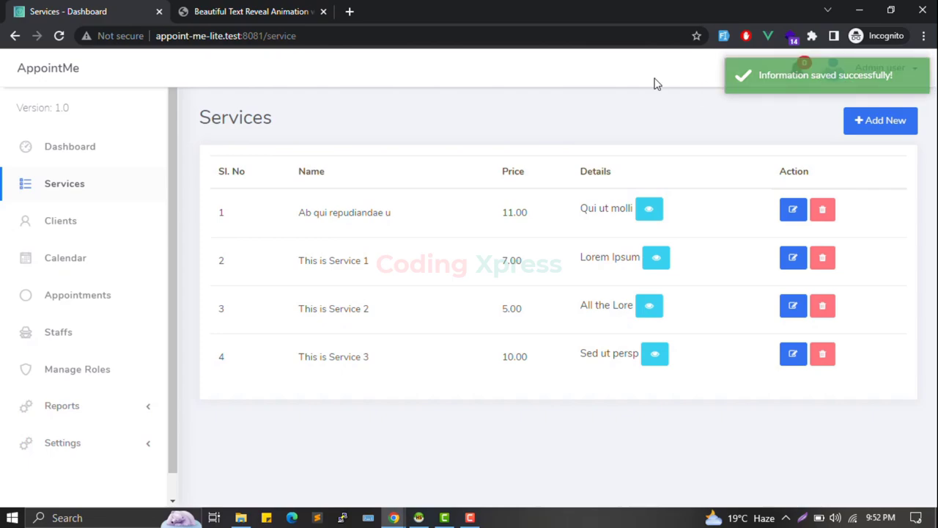
- Inspect the new service's details and edit form, closing without changes
{"action": "left_click_drag", "start_coordinate": [296, 212], "coordinate": [645, 225]}
{"action": "left_click", "coordinate": [645, 225]}
{"action": "left_click", "coordinate": [623, 220]}
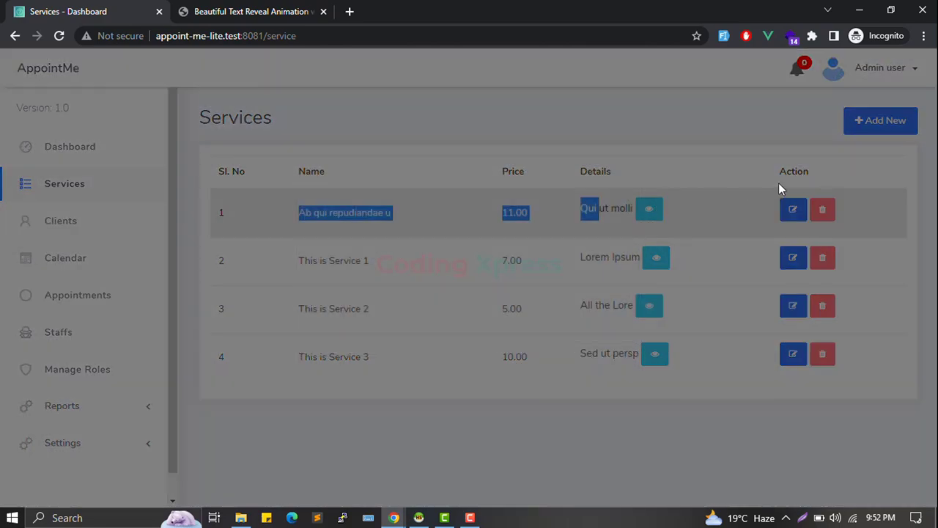
{"action": "left_click", "coordinate": [792, 211]}
{"action": "left_click", "coordinate": [443, 188]}
{"action": "left_click", "coordinate": [609, 377]}
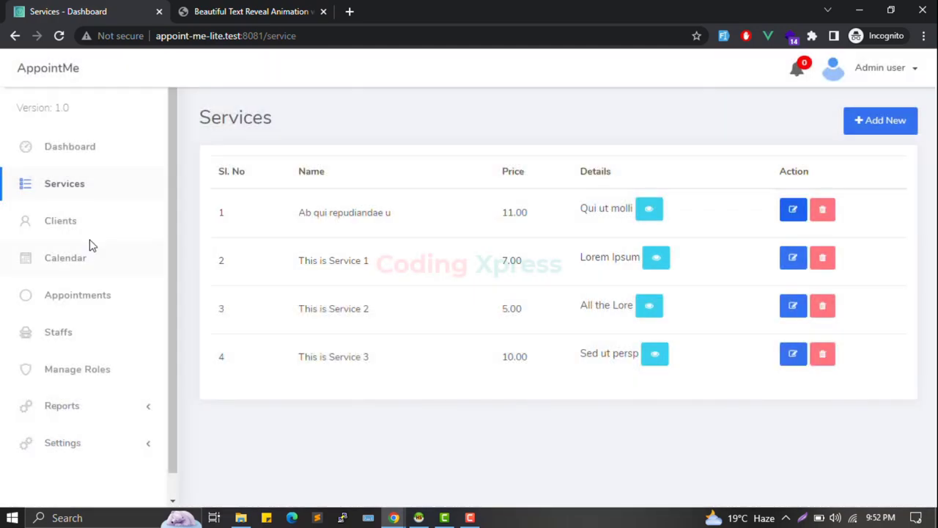
{"action": "left_click", "coordinate": [79, 229]}
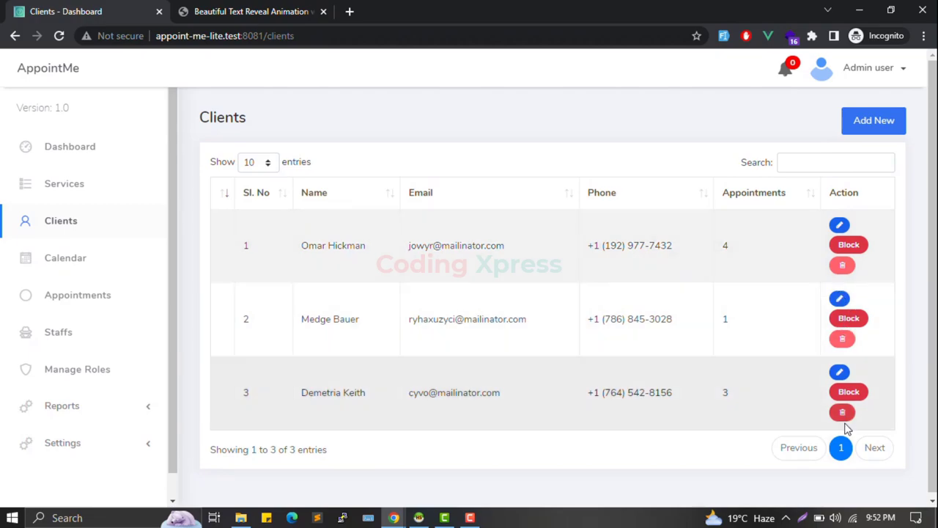
- Add a new client filled with autofilled sample data and save it
{"action": "left_click", "coordinate": [876, 124]}
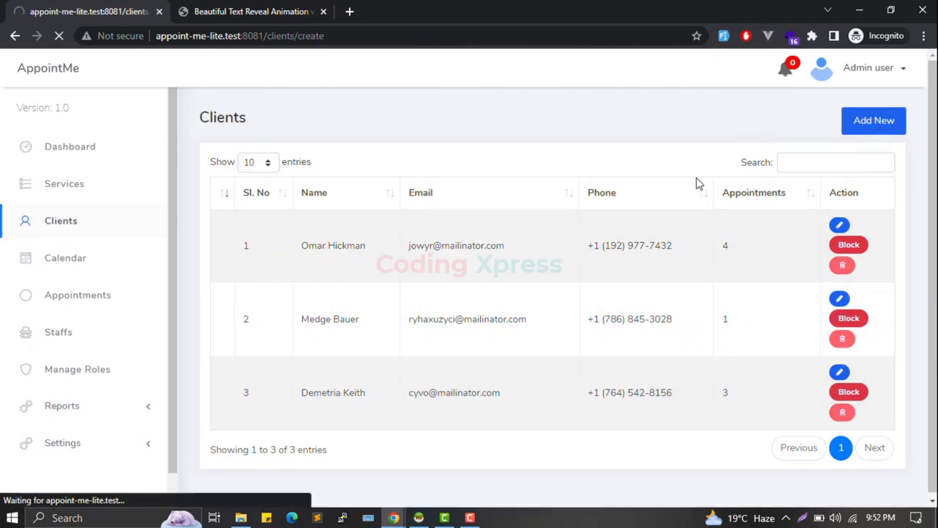
{"action": "left_click", "coordinate": [624, 198]}
{"action": "left_click", "coordinate": [501, 157]}
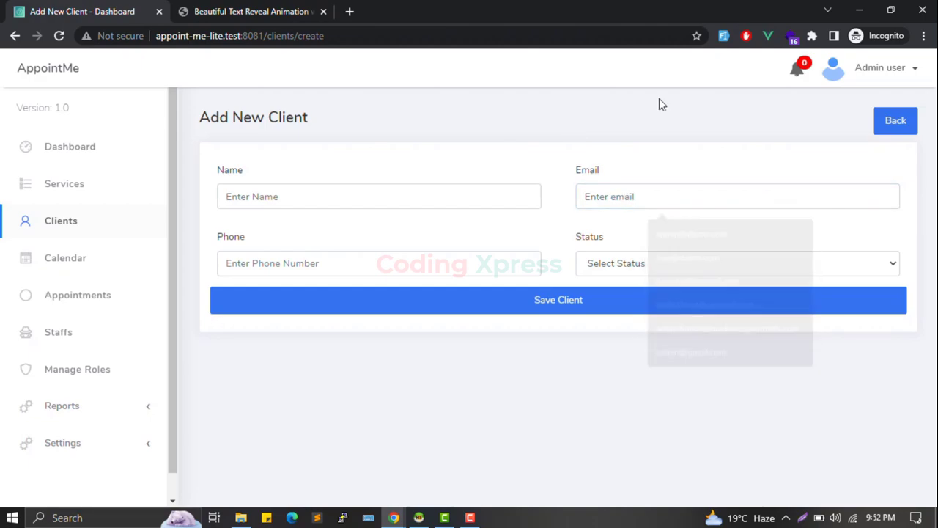
{"action": "left_click", "coordinate": [723, 35]}
{"action": "left_click", "coordinate": [562, 301]}
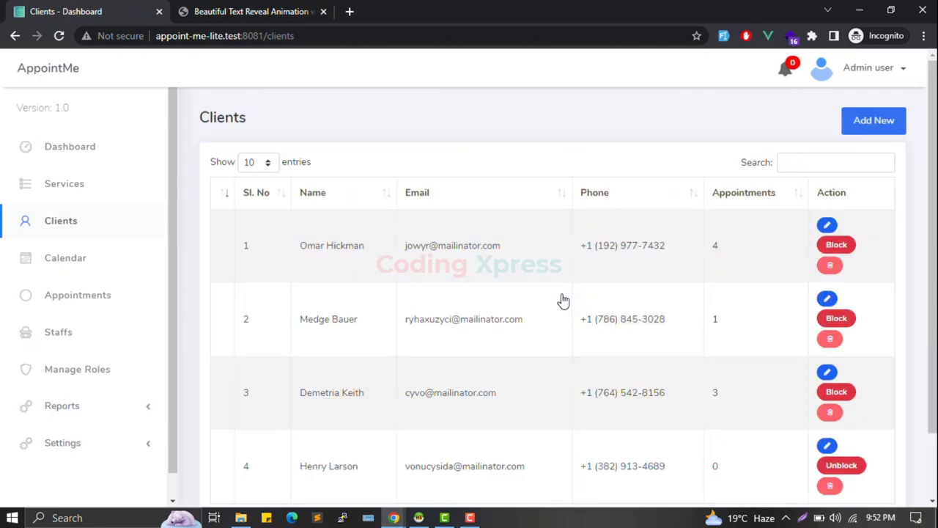
- Select the first client's e-mail in the list, then go to the Calendar
{"action": "triple_click", "coordinate": [440, 251]}
{"action": "scroll", "coordinate": [439, 252], "scroll_direction": "down", "scroll_amount": 1}
{"action": "scroll", "coordinate": [439, 251], "scroll_direction": "up", "scroll_amount": 1}
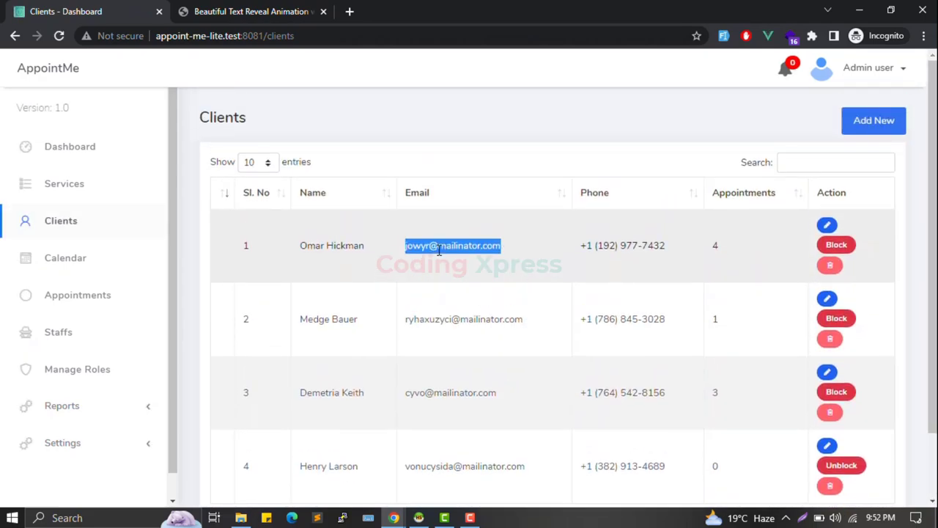
{"action": "left_click", "coordinate": [93, 268]}
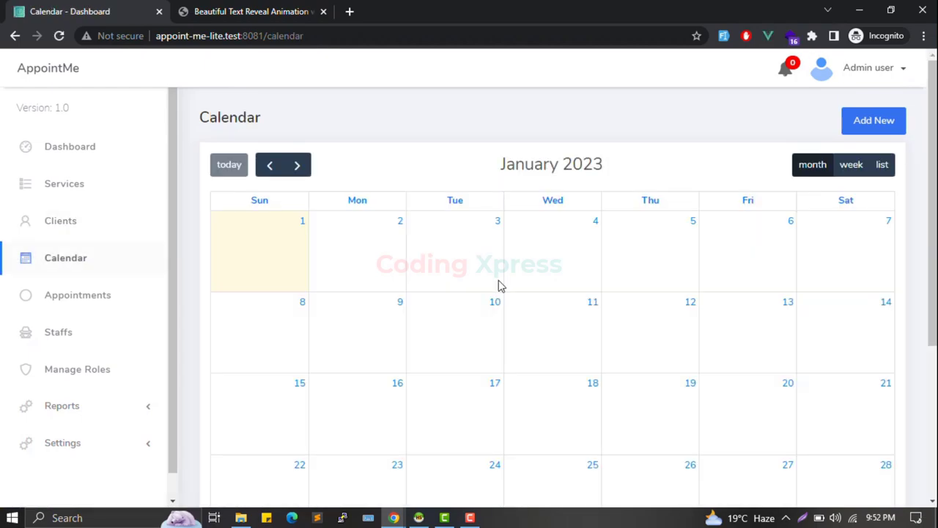
- Switch the calendar between week, list and month views
{"action": "scroll", "coordinate": [498, 285], "scroll_direction": "down", "scroll_amount": 3}
{"action": "scroll", "coordinate": [499, 285], "scroll_direction": "up", "scroll_amount": 3}
{"action": "left_click", "coordinate": [863, 165]}
{"action": "left_click", "coordinate": [883, 167]}
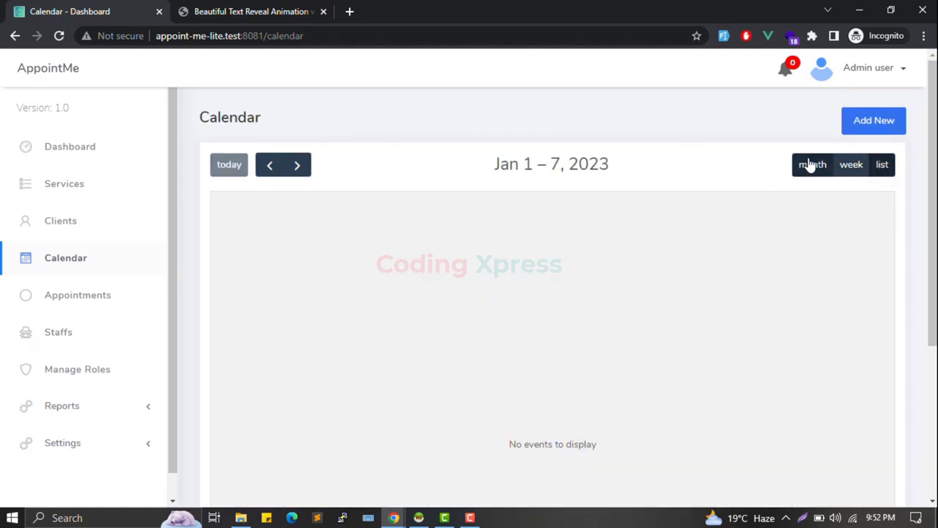
{"action": "left_click", "coordinate": [808, 164]}
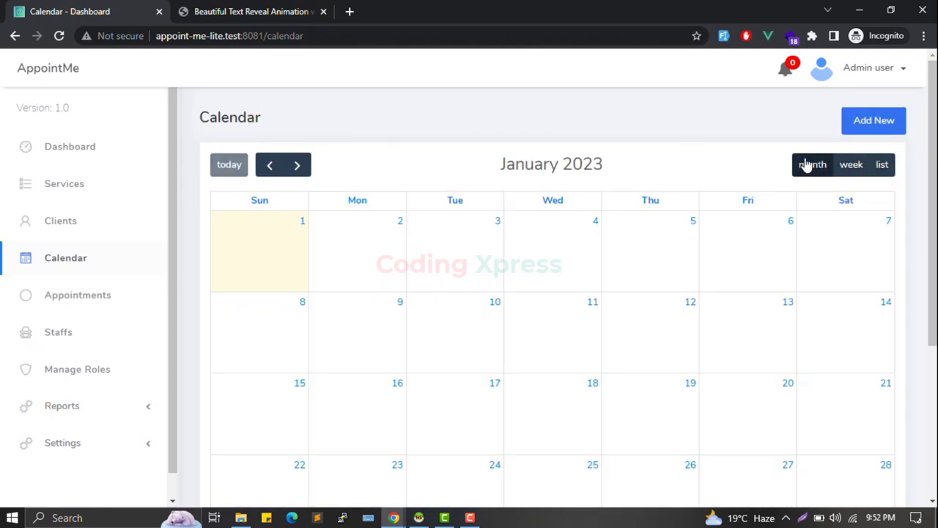
{"action": "left_click", "coordinate": [883, 168]}
- Move to the week of Jan 8 – 14, back to today, then to the January 2023 month grid
{"action": "scroll", "coordinate": [595, 299], "scroll_direction": "down", "scroll_amount": 3}
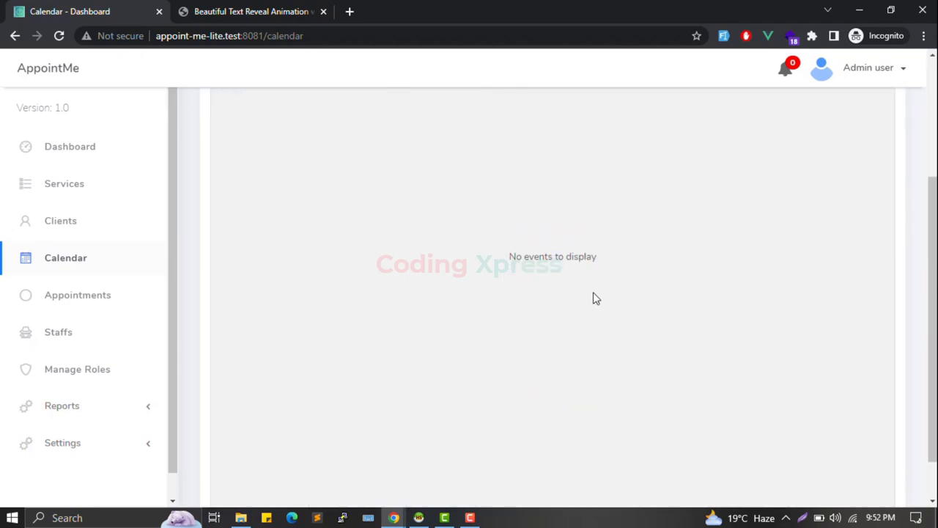
{"action": "scroll", "coordinate": [738, 191], "scroll_direction": "up", "scroll_amount": 2}
{"action": "scroll", "coordinate": [801, 182], "scroll_direction": "up", "scroll_amount": 1}
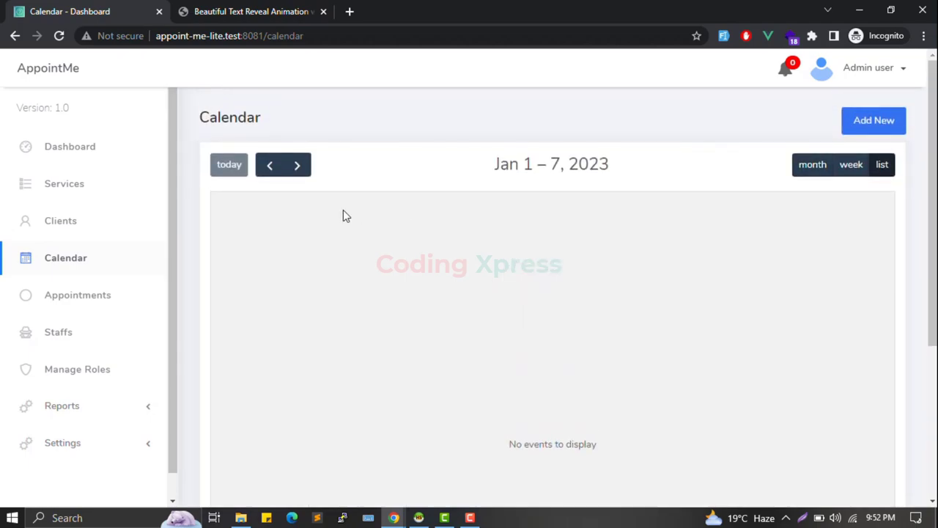
{"action": "left_click", "coordinate": [297, 173]}
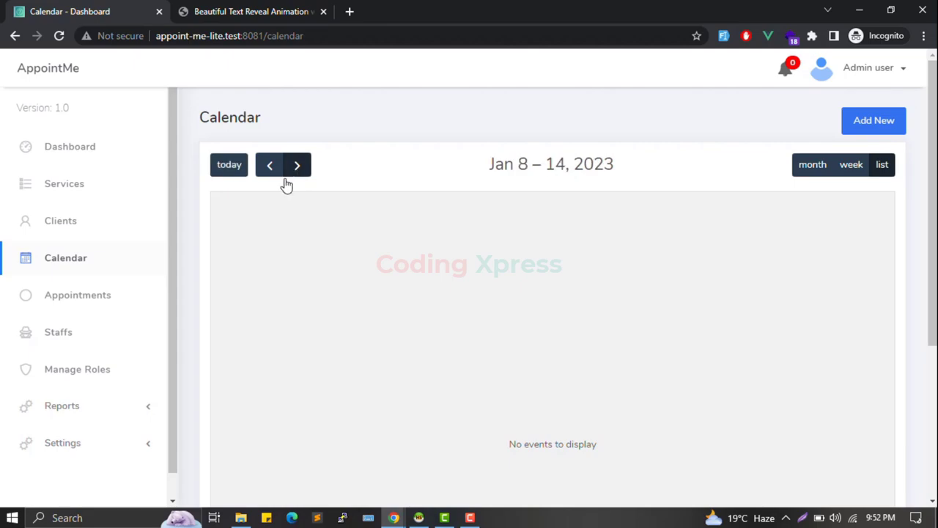
{"action": "left_click", "coordinate": [220, 170]}
{"action": "left_click", "coordinate": [803, 166]}
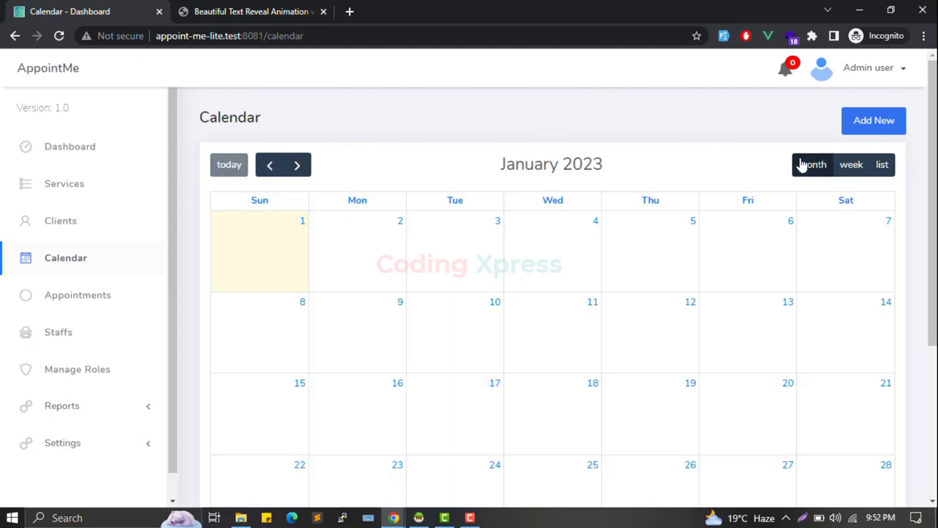
- Scroll the January 2023 grid and start a new appointment
{"action": "scroll", "coordinate": [559, 297], "scroll_direction": "down", "scroll_amount": 3}
{"action": "scroll", "coordinate": [558, 295], "scroll_direction": "up", "scroll_amount": 2}
{"action": "scroll", "coordinate": [558, 294], "scroll_direction": "up", "scroll_amount": 1}
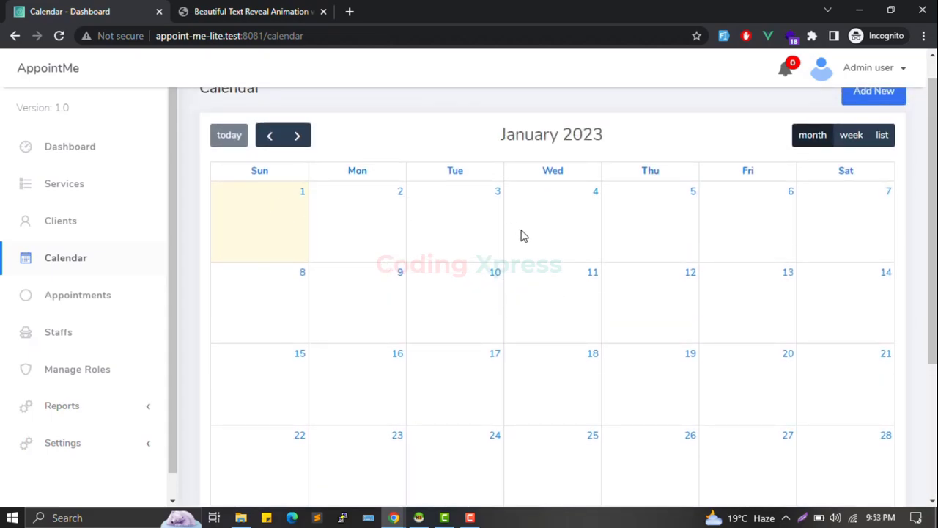
{"action": "scroll", "coordinate": [637, 209], "scroll_direction": "up", "scroll_amount": 1}
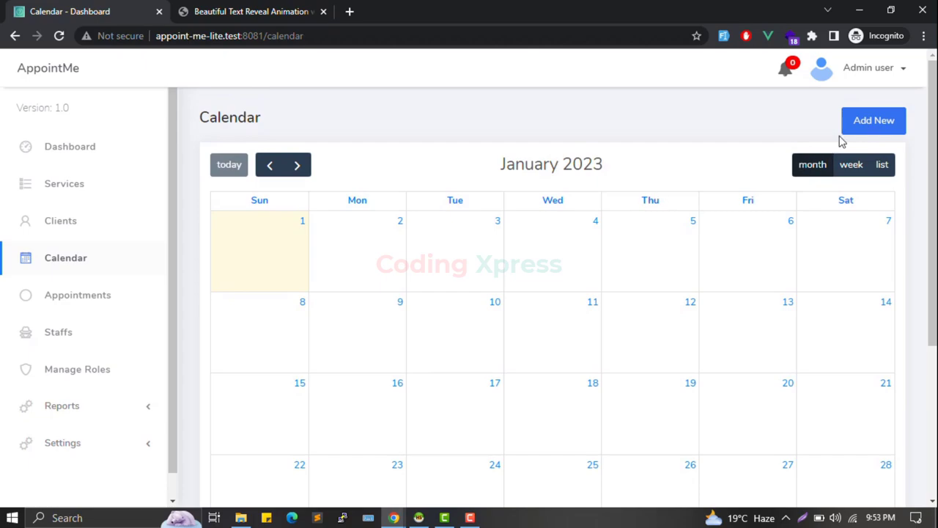
{"action": "left_click", "coordinate": [859, 123]}
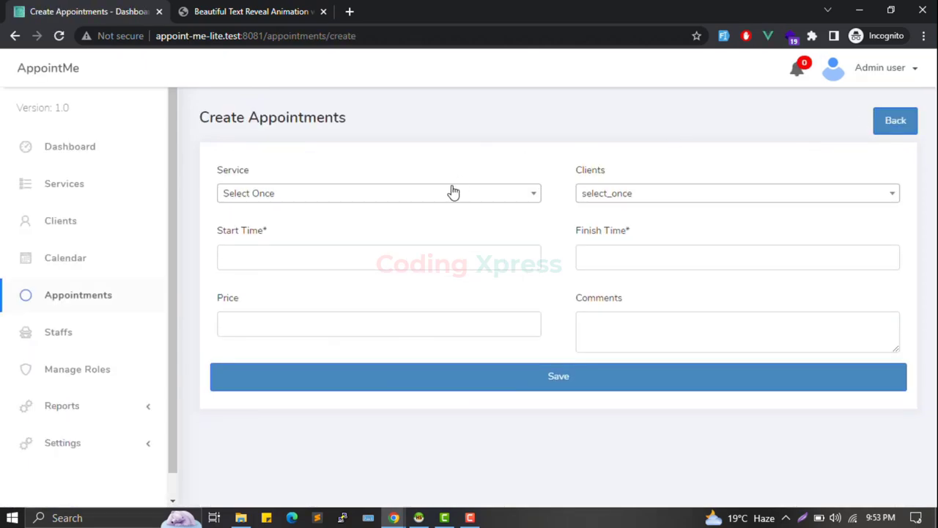
- Choose This is Service 1 and the first client for the appointment
{"action": "left_click", "coordinate": [453, 192]}
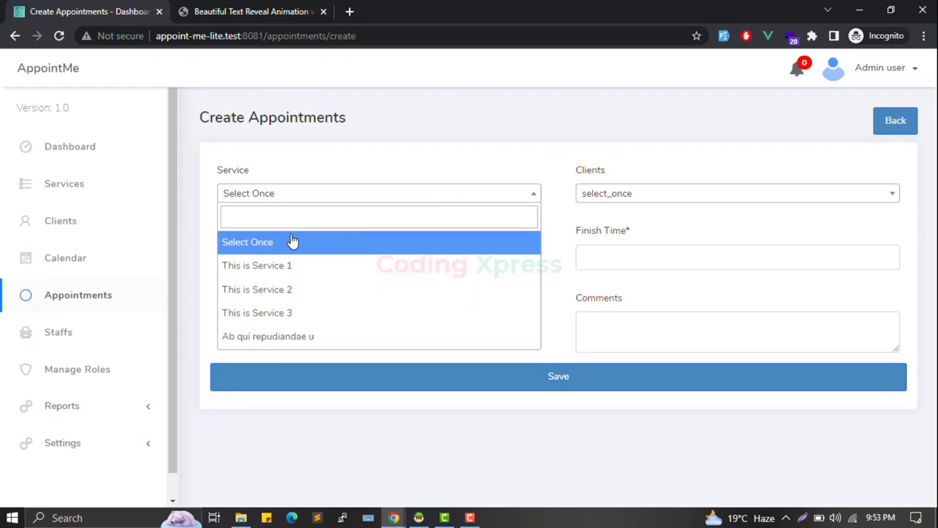
{"action": "left_click", "coordinate": [270, 267]}
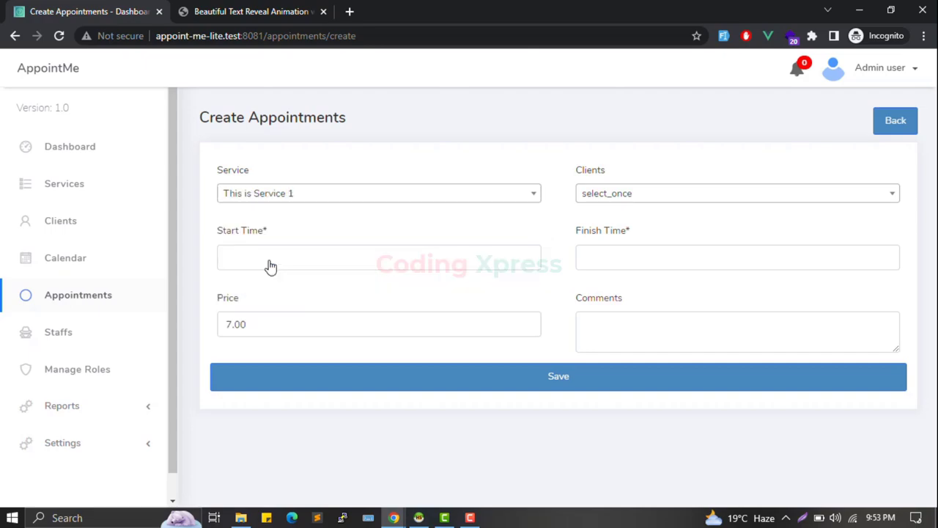
{"action": "left_click", "coordinate": [621, 203]}
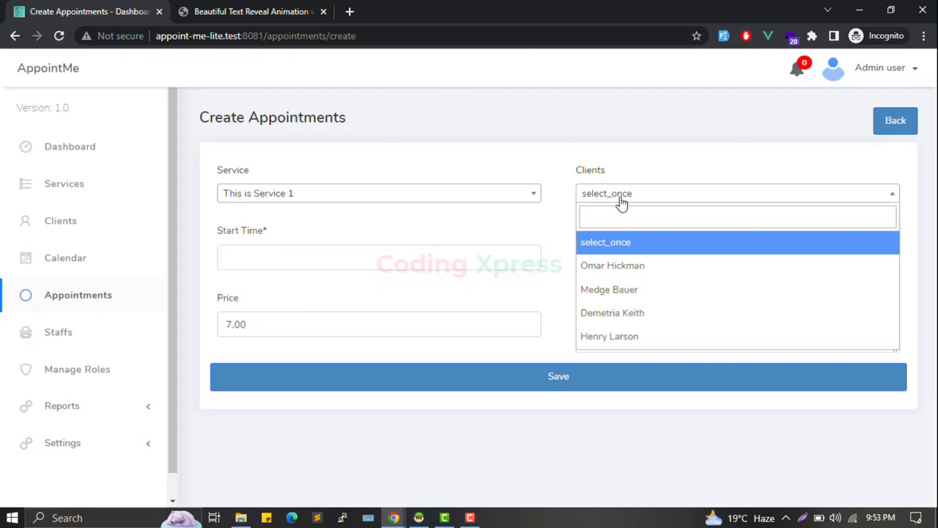
{"action": "left_click", "coordinate": [612, 267]}
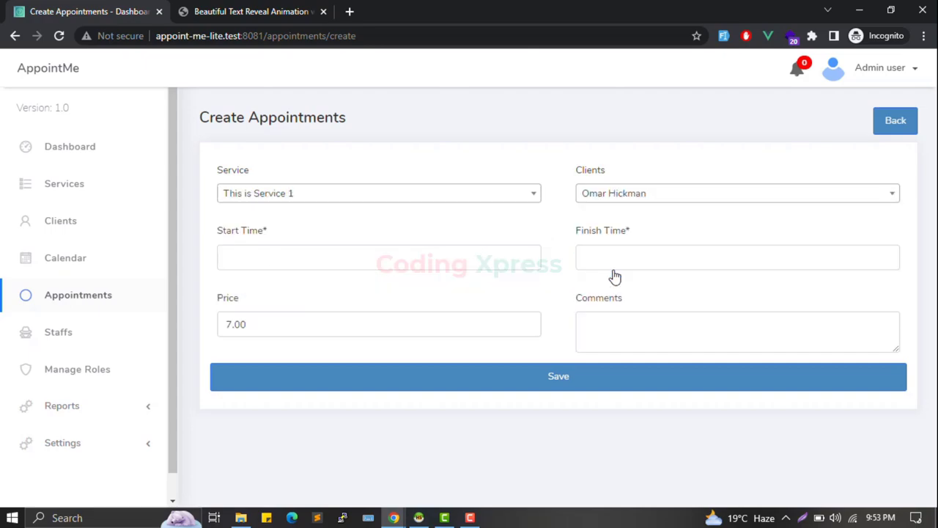
{"action": "left_click", "coordinate": [311, 248]}
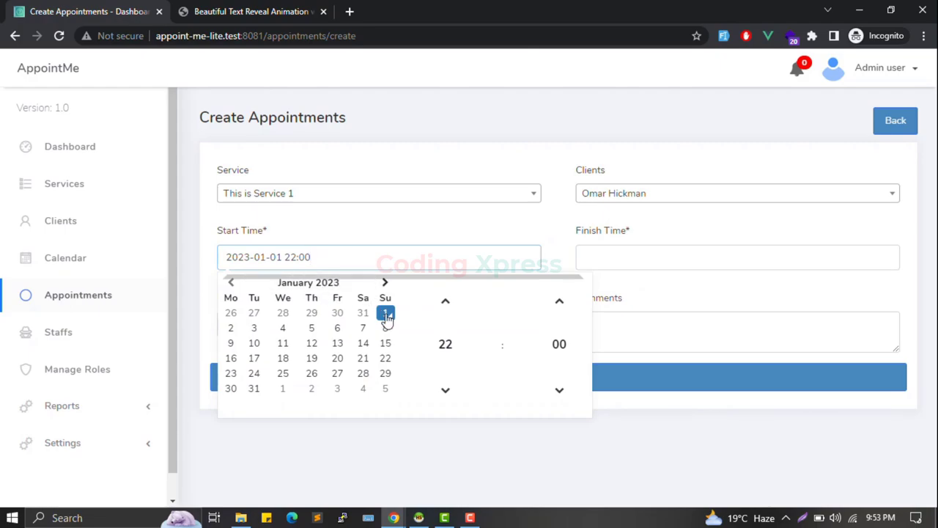
{"action": "left_click", "coordinate": [254, 329]}
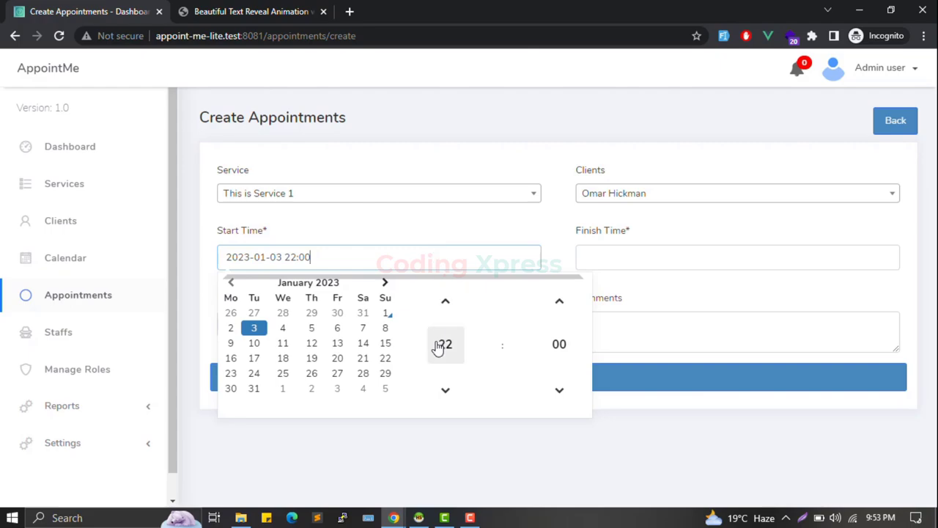
{"action": "left_click", "coordinate": [446, 393]}
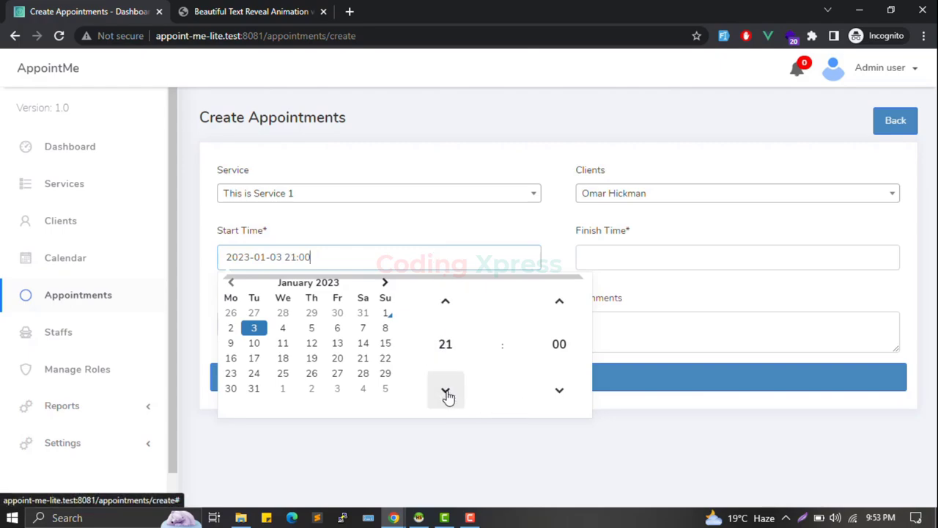
{"action": "left_click", "coordinate": [447, 303]}
{"action": "left_click", "coordinate": [447, 303]}
{"action": "left_click", "coordinate": [447, 304]}
{"action": "left_click", "coordinate": [447, 304]}
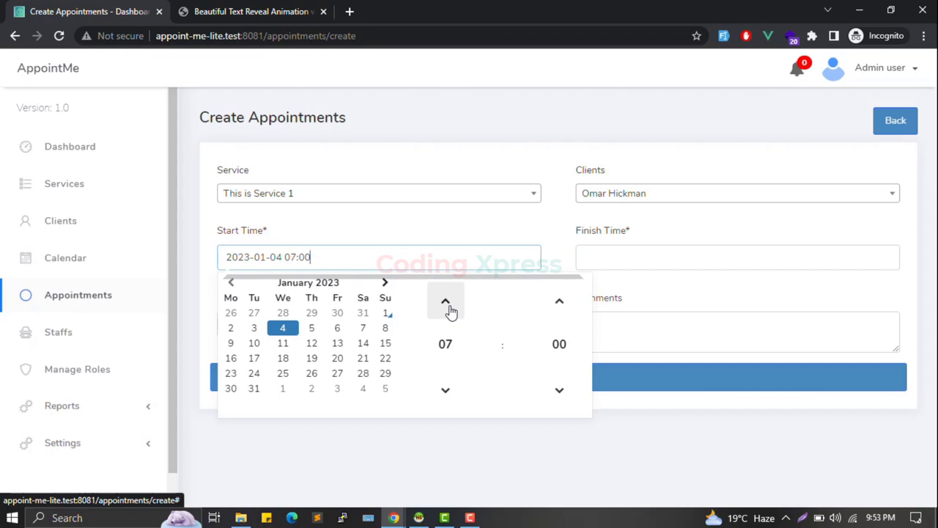
{"action": "left_click", "coordinate": [448, 306]}
{"action": "left_click", "coordinate": [448, 307]}
{"action": "left_click", "coordinate": [448, 306]}
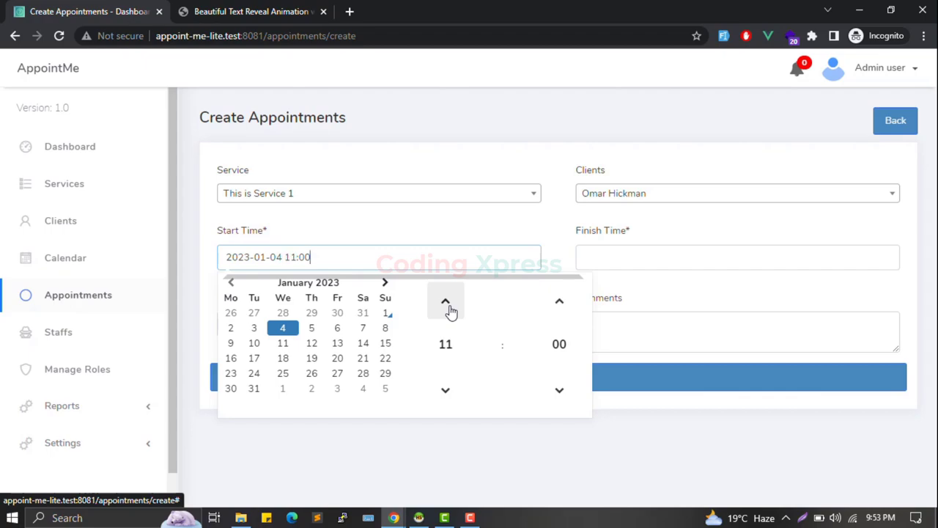
{"action": "left_click", "coordinate": [443, 390]}
{"action": "left_click", "coordinate": [443, 390]}
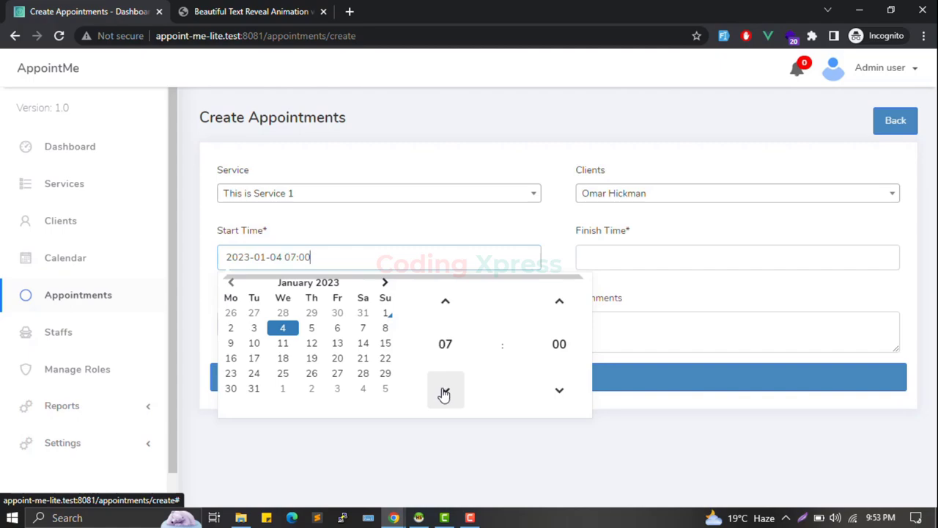
{"action": "left_click", "coordinate": [312, 331]}
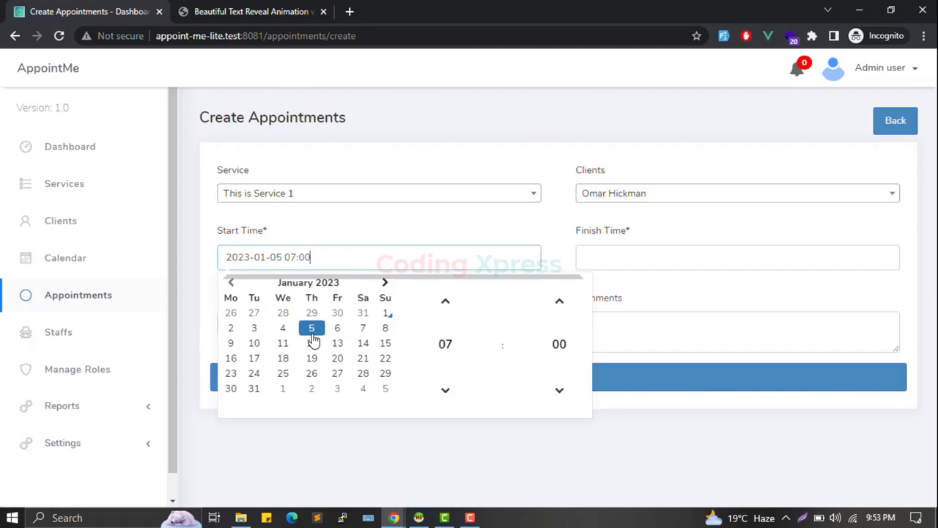
{"action": "left_click", "coordinate": [622, 337]}
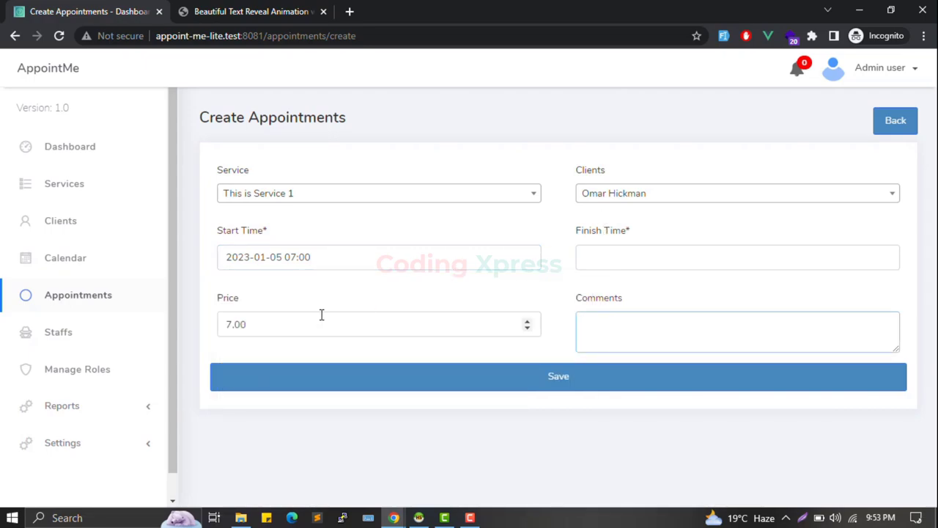
{"action": "left_click", "coordinate": [285, 327]}
{"action": "left_click", "coordinate": [598, 253]}
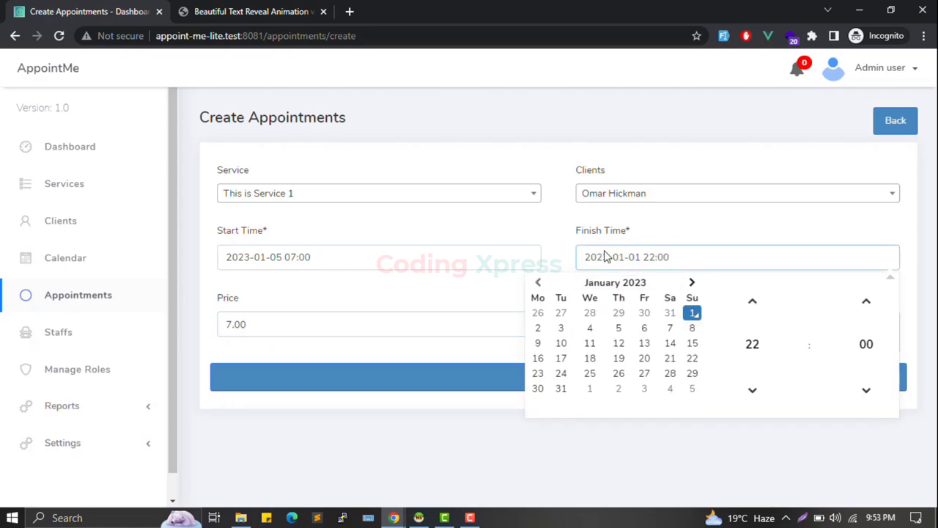
{"action": "left_click", "coordinate": [591, 330]}
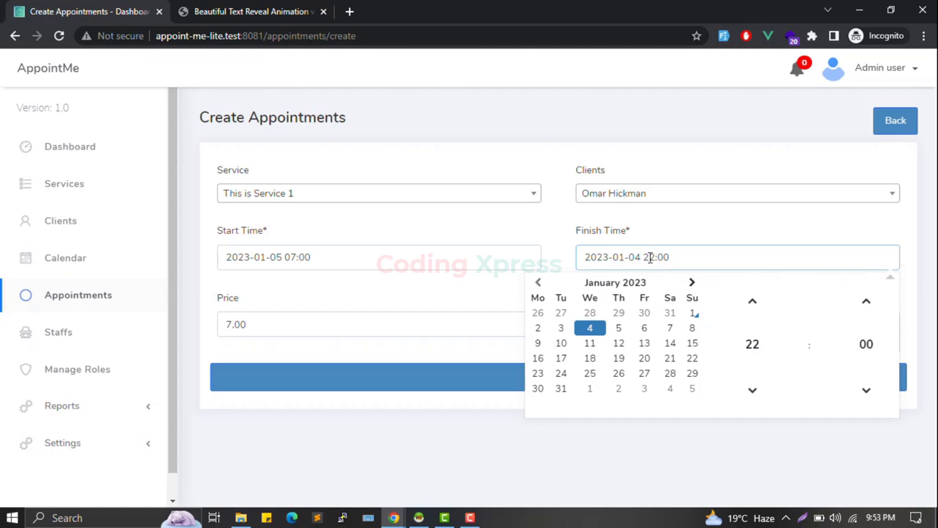
{"action": "left_click_drag", "start_coordinate": [643, 256], "coordinate": [650, 257]}
{"action": "type", "text": "07"}
{"action": "left_click", "coordinate": [657, 236]}
{"action": "left_click", "coordinate": [582, 323]}
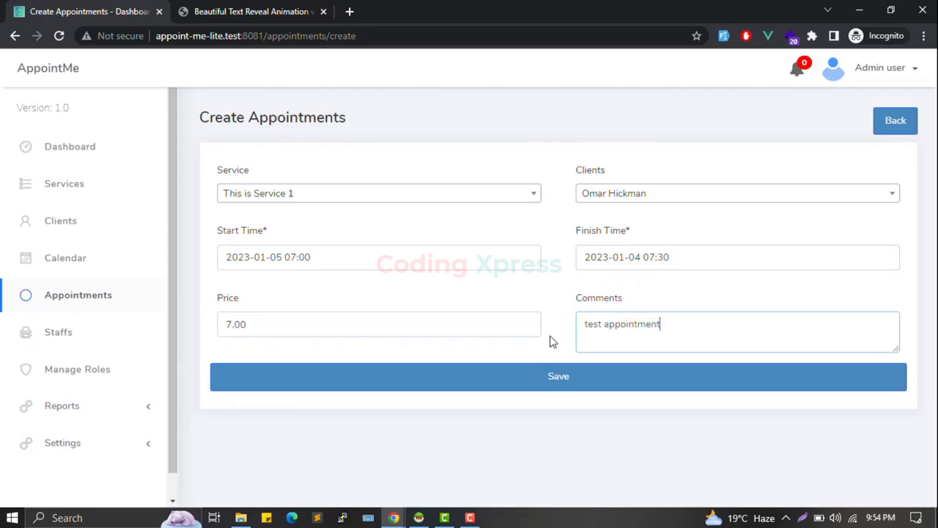
{"action": "type", "text": "test appointment"}
{"action": "left_click", "coordinate": [534, 391]}
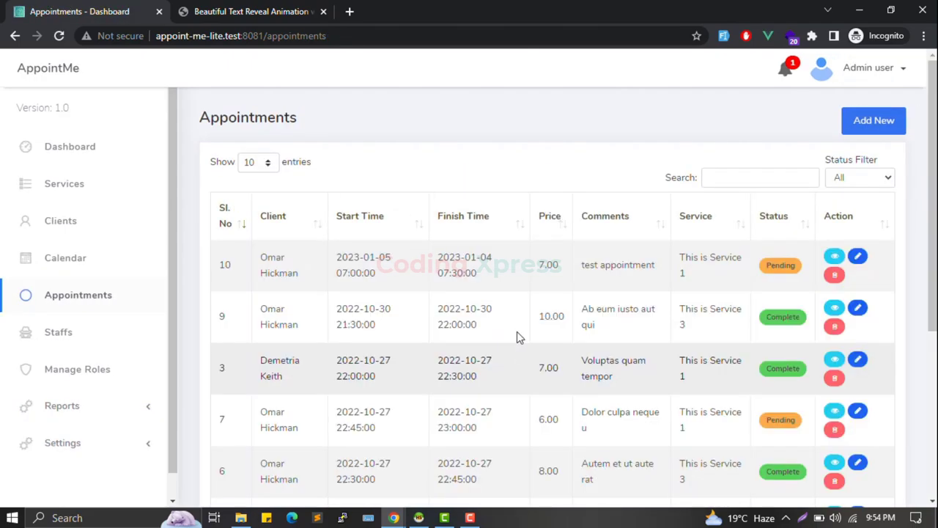
- View appointment #10's details, then return to the January 2023 calendar
{"action": "double_click", "coordinate": [791, 271]}
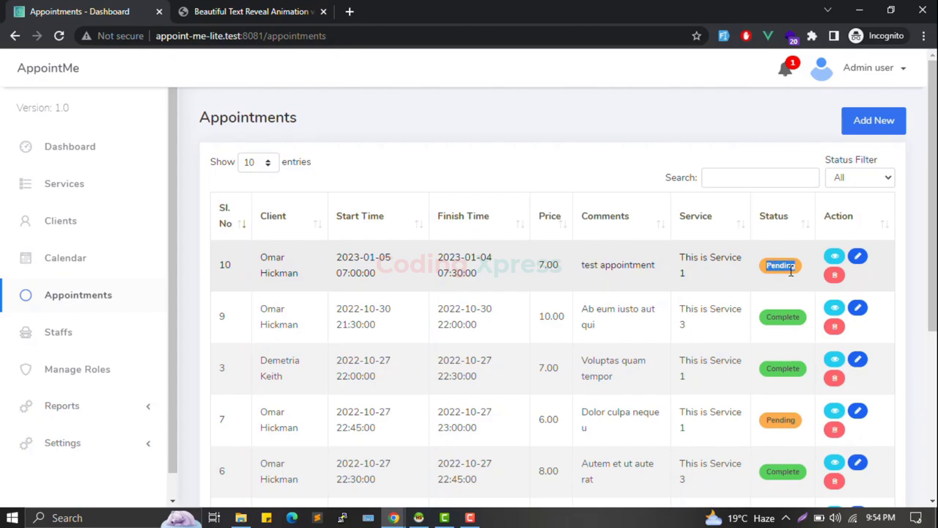
{"action": "left_click", "coordinate": [835, 256]}
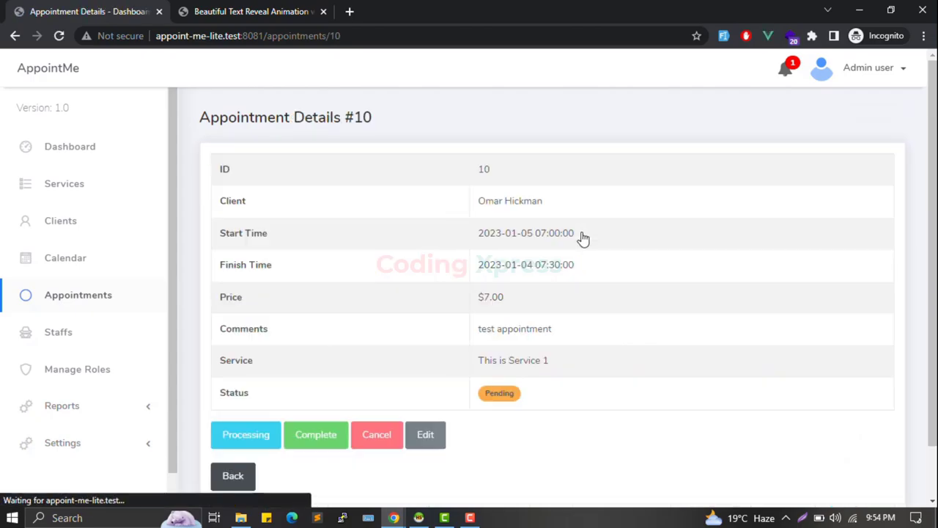
{"action": "scroll", "coordinate": [582, 237], "scroll_direction": "down", "scroll_amount": 2}
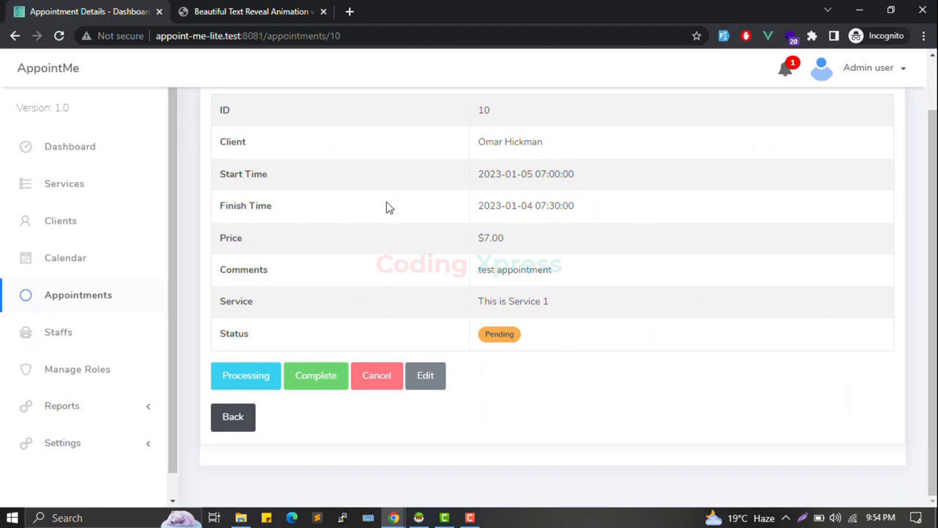
{"action": "left_click", "coordinate": [88, 259]}
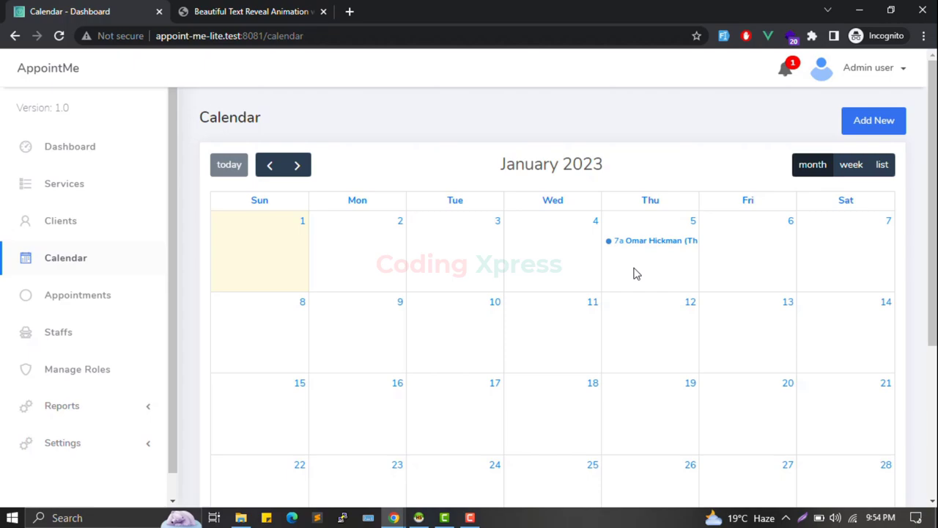
- Open the January 5 calendar appointment and review its client and time details
{"action": "left_click", "coordinate": [655, 245]}
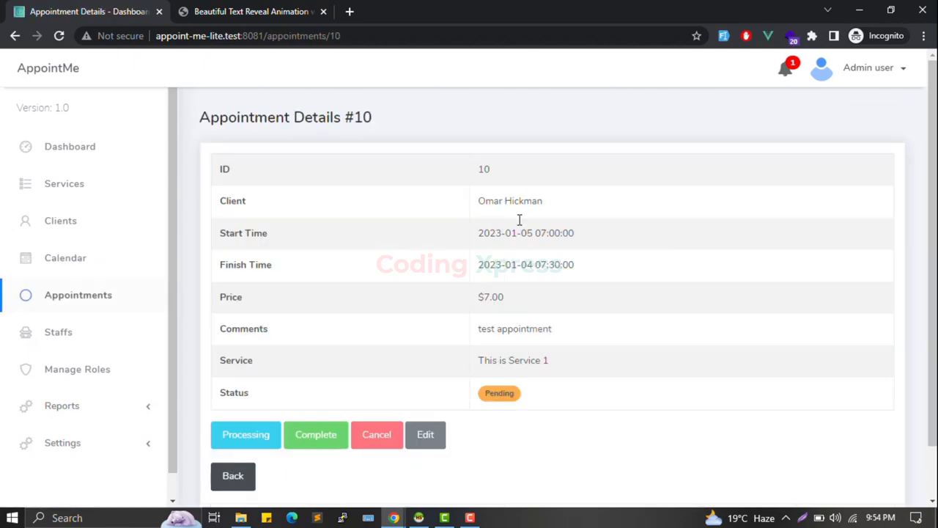
{"action": "left_click_drag", "start_coordinate": [477, 202], "coordinate": [544, 261]}
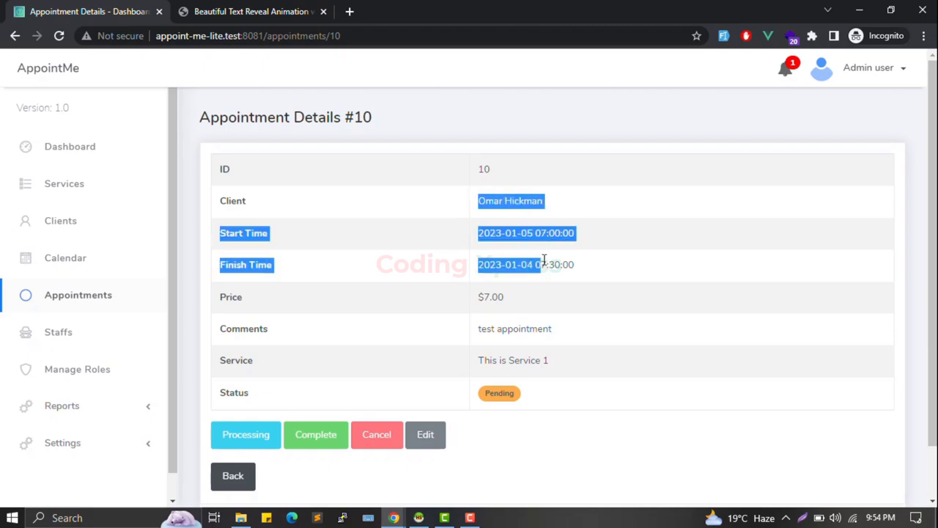
{"action": "left_click", "coordinate": [574, 323]}
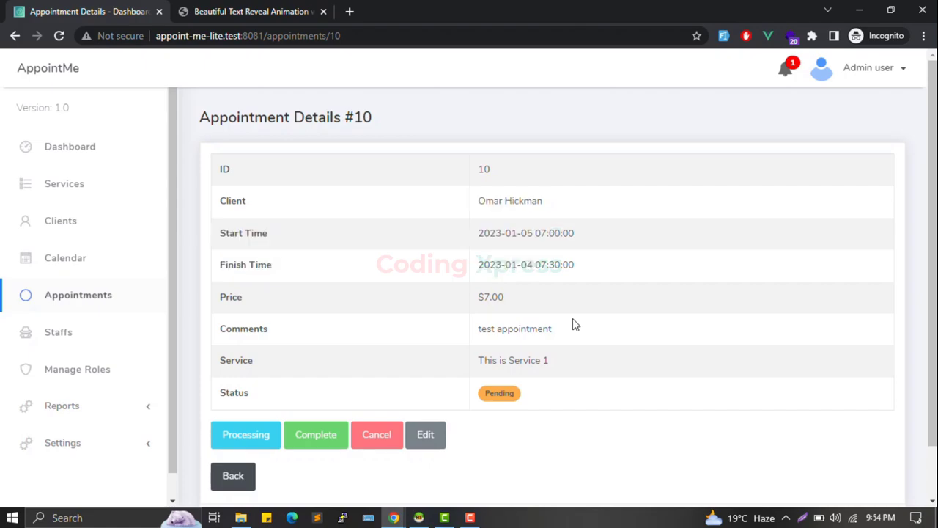
{"action": "scroll", "coordinate": [572, 318], "scroll_direction": "down", "scroll_amount": 1}
{"action": "scroll", "coordinate": [573, 319], "scroll_direction": "up", "scroll_amount": 1}
{"action": "scroll", "coordinate": [454, 220], "scroll_direction": "down", "scroll_amount": 1}
- Set appointment #10's status to Processing, leaving its edit form without saving
{"action": "left_click", "coordinate": [251, 382]}
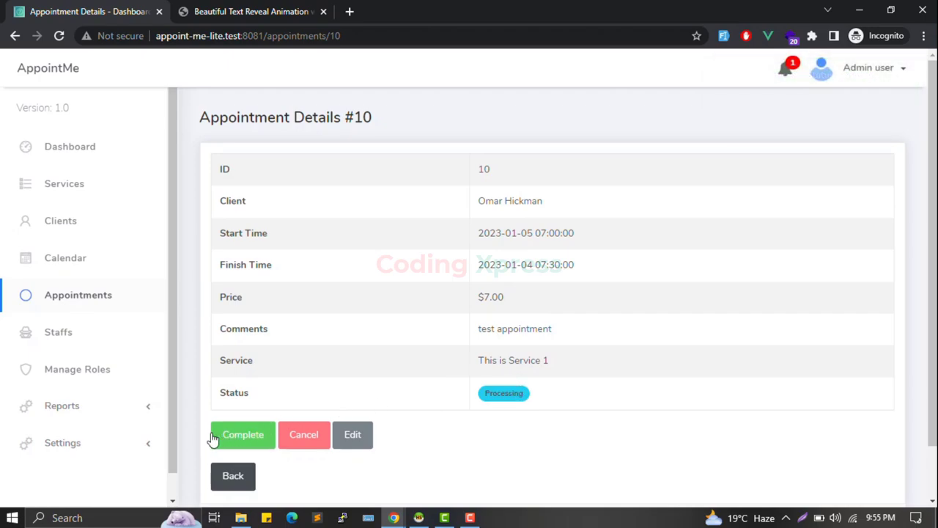
{"action": "left_click", "coordinate": [353, 435]}
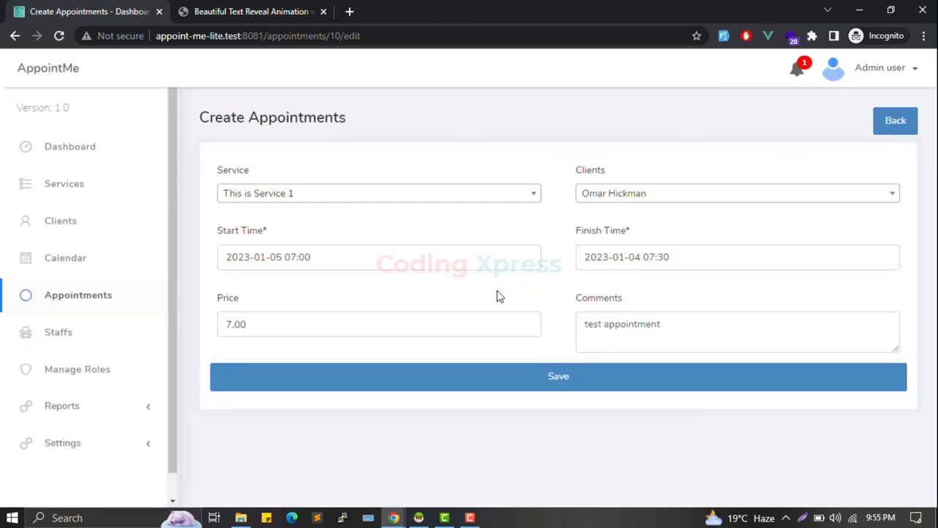
{"action": "left_click", "coordinate": [894, 121]}
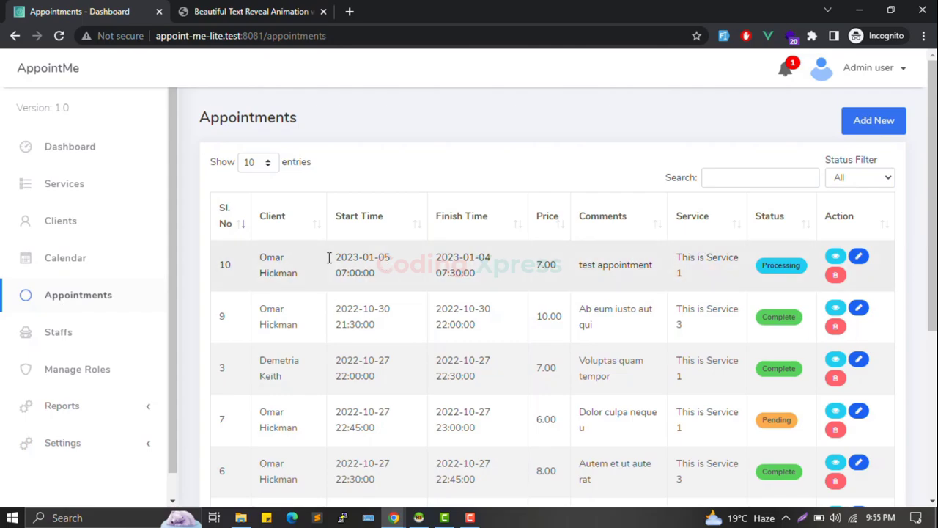
{"action": "left_click", "coordinate": [77, 269]}
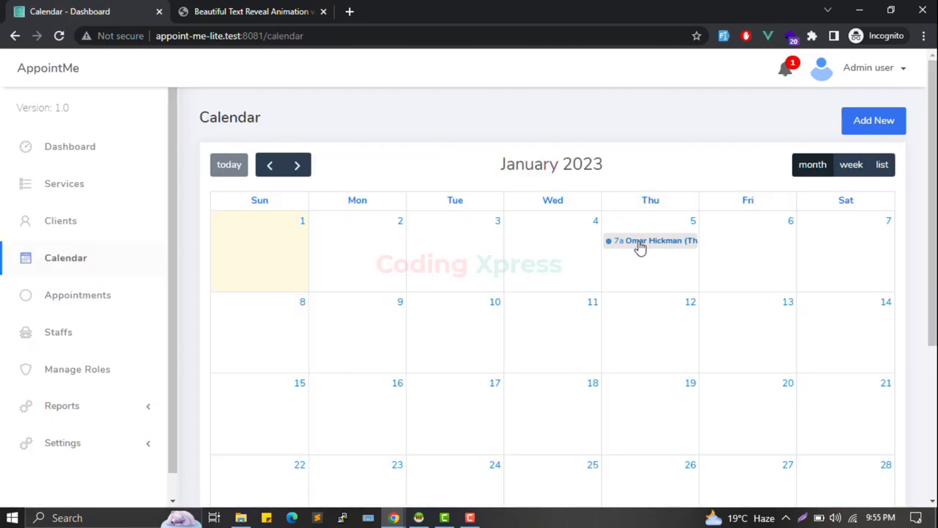
- Reopen the January 5 appointment from the calendar and mark it Complete
{"action": "left_click", "coordinate": [640, 246]}
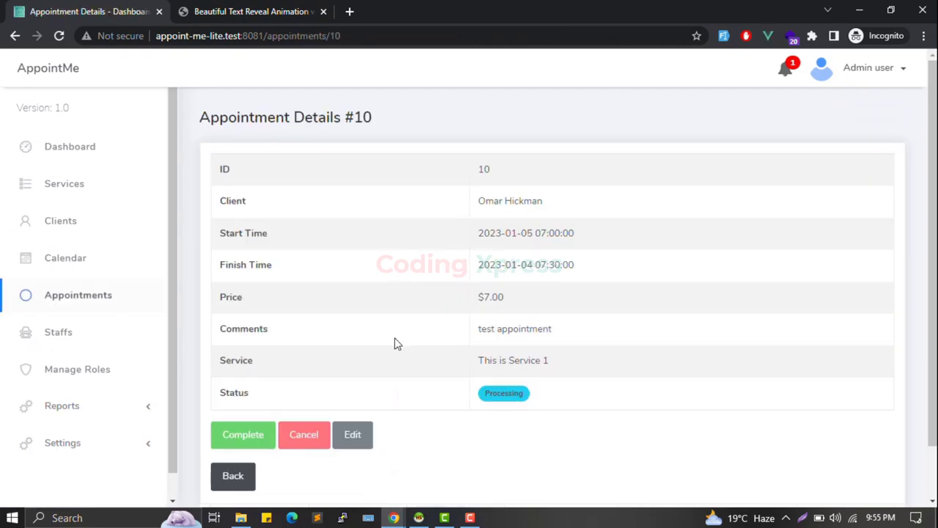
{"action": "left_click", "coordinate": [264, 425]}
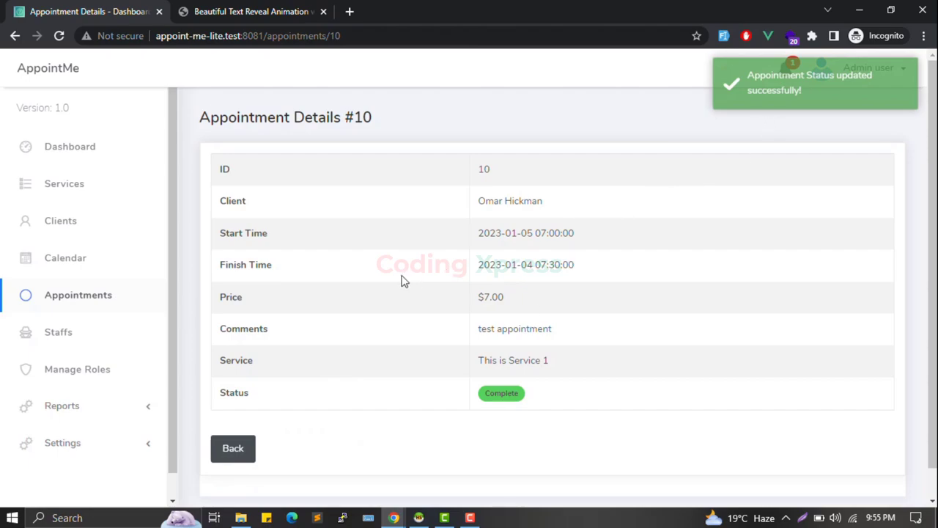
{"action": "left_click", "coordinate": [80, 339]}
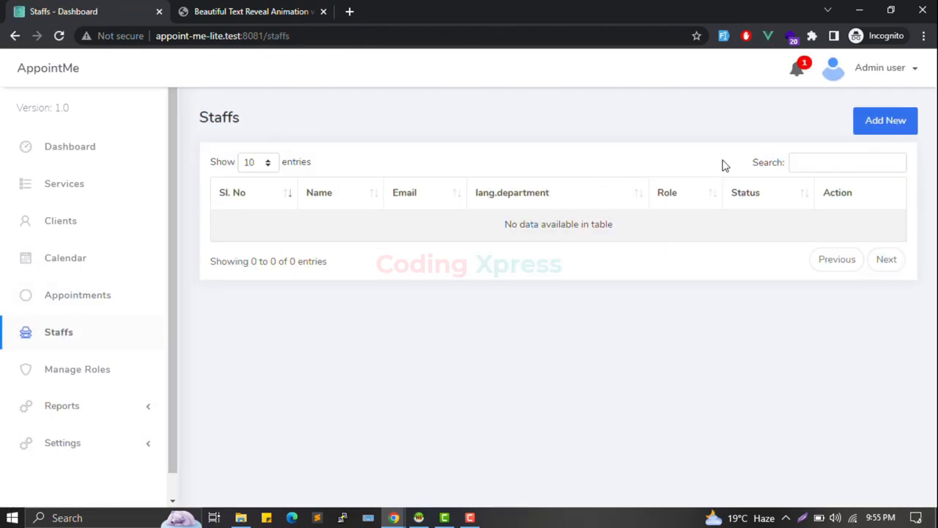
- Try submitting an empty Add Staff form and inspect the Role and Status options
{"action": "left_click", "coordinate": [865, 137]}
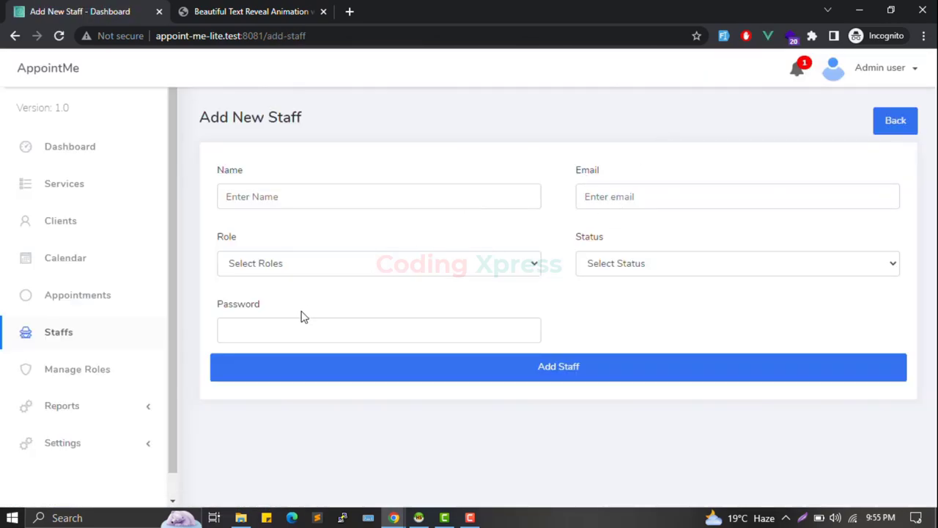
{"action": "left_click", "coordinate": [525, 378]}
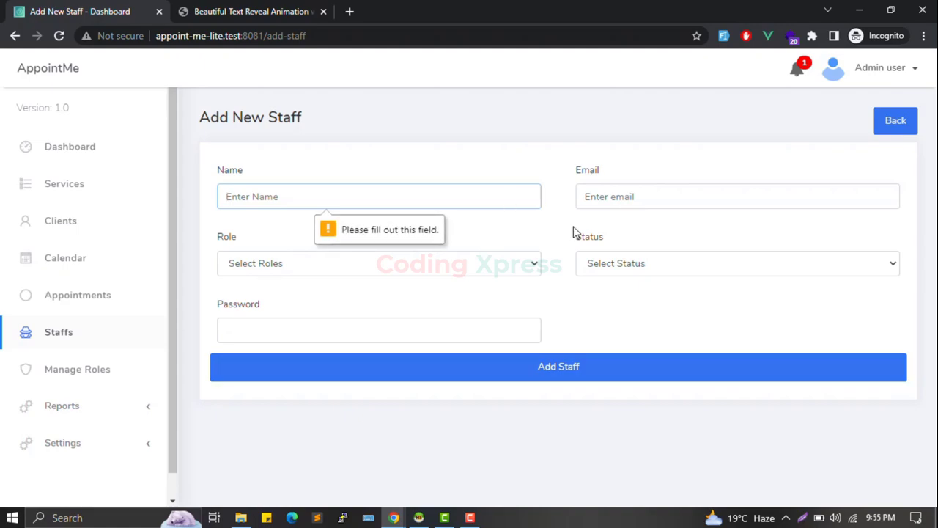
{"action": "left_click", "coordinate": [607, 219]}
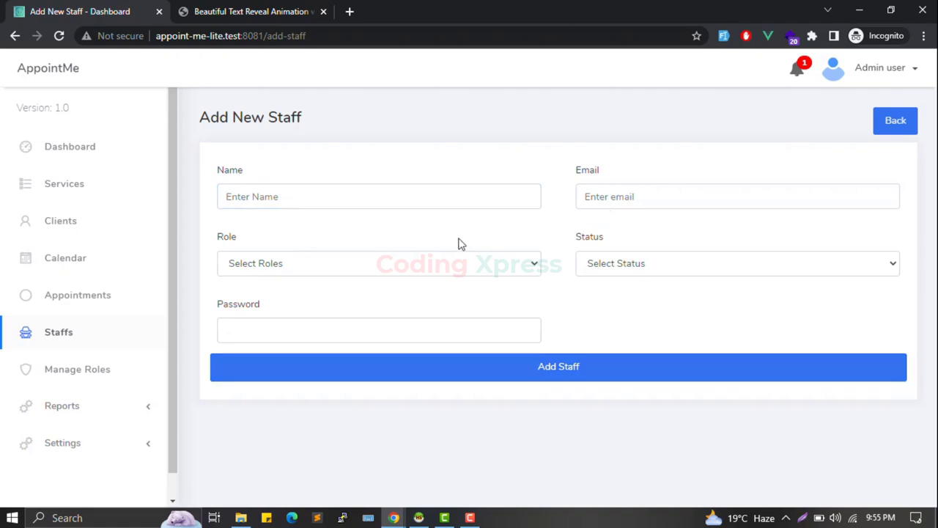
{"action": "left_click", "coordinate": [453, 265]}
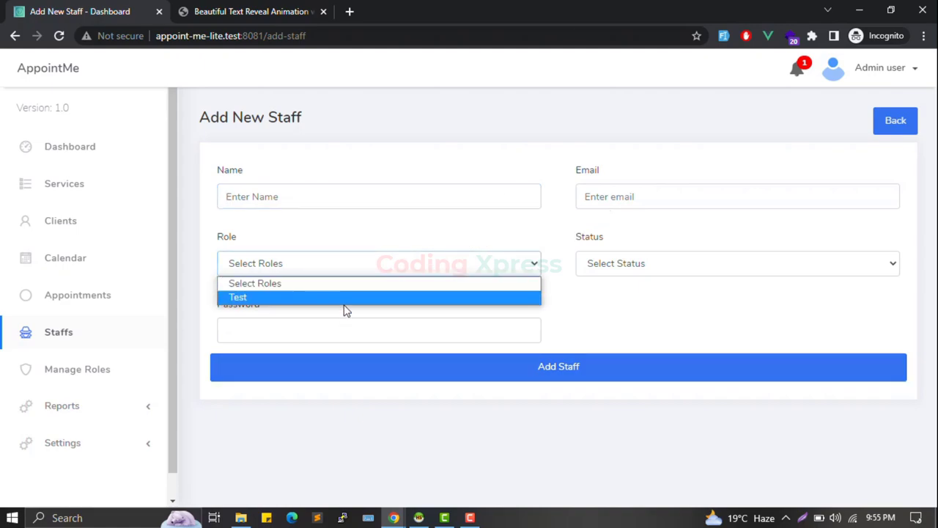
{"action": "left_click", "coordinate": [623, 273]}
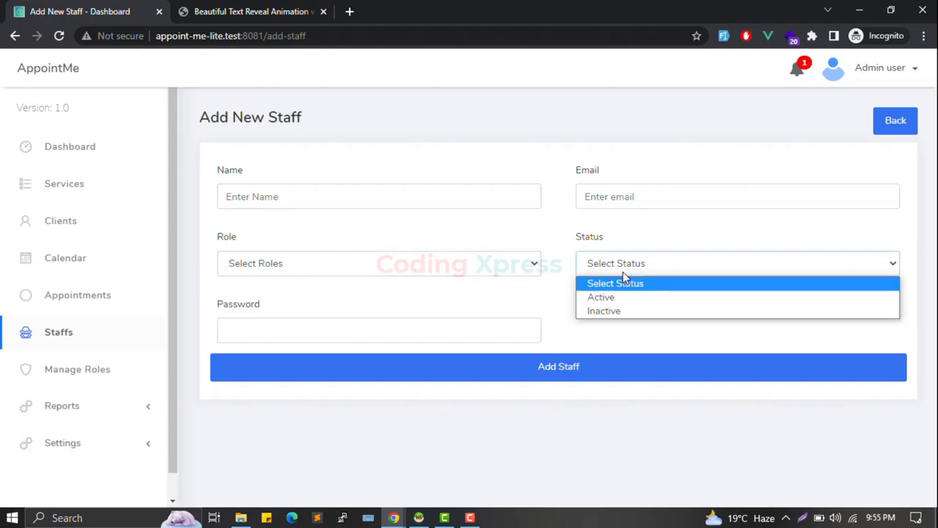
{"action": "left_click", "coordinate": [431, 221]}
- Open the Test role for editing in Manage Roles
{"action": "left_click", "coordinate": [79, 373]}
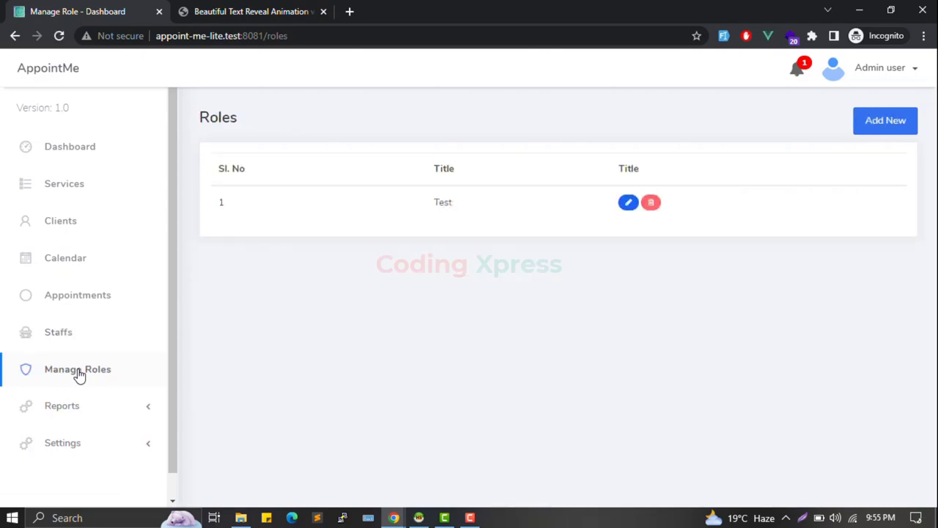
{"action": "left_click", "coordinate": [628, 208]}
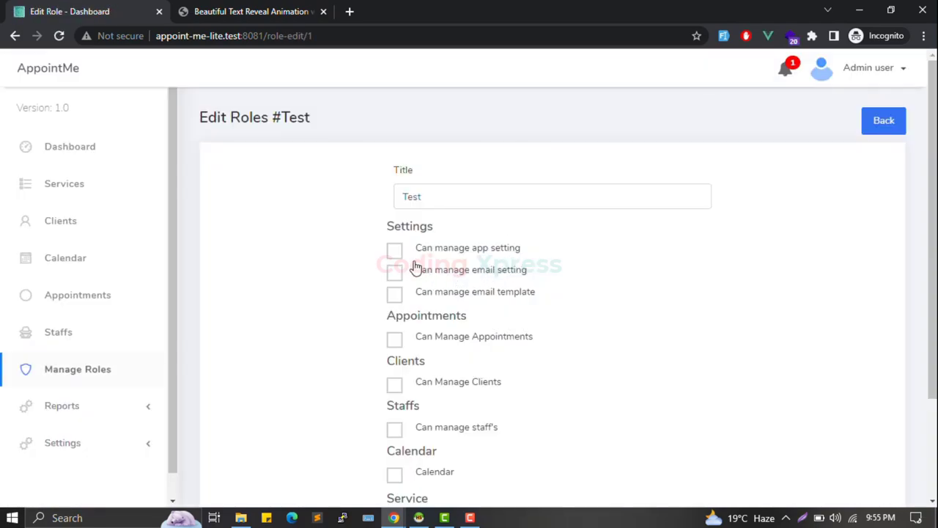
{"action": "scroll", "coordinate": [415, 266], "scroll_direction": "down", "scroll_amount": 2}
{"action": "scroll", "coordinate": [415, 260], "scroll_direction": "up", "scroll_amount": 2}
- Show the Earning Report's 2022 monthly earnings for all services
{"action": "left_click", "coordinate": [115, 409]}
{"action": "scroll", "coordinate": [115, 412], "scroll_direction": "down", "scroll_amount": 2}
{"action": "left_click", "coordinate": [91, 346]}
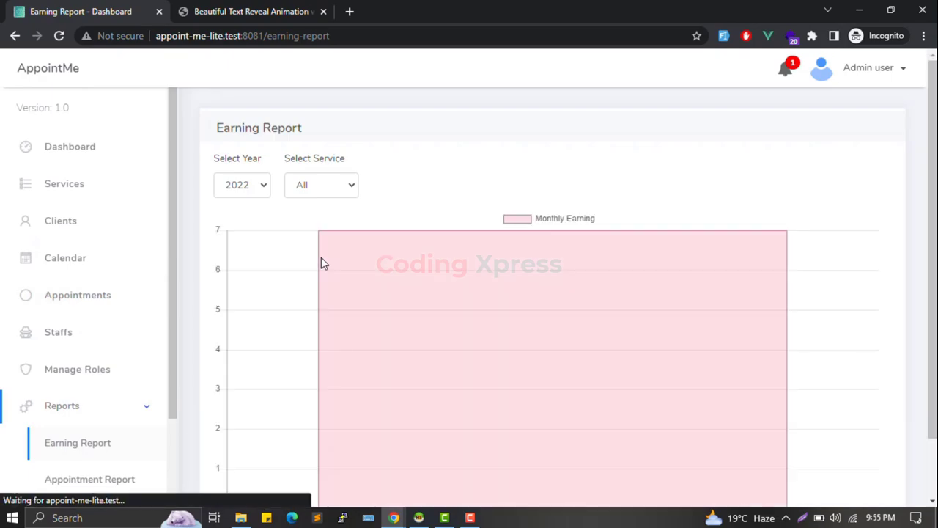
{"action": "mouse_move", "coordinate": [349, 229]}
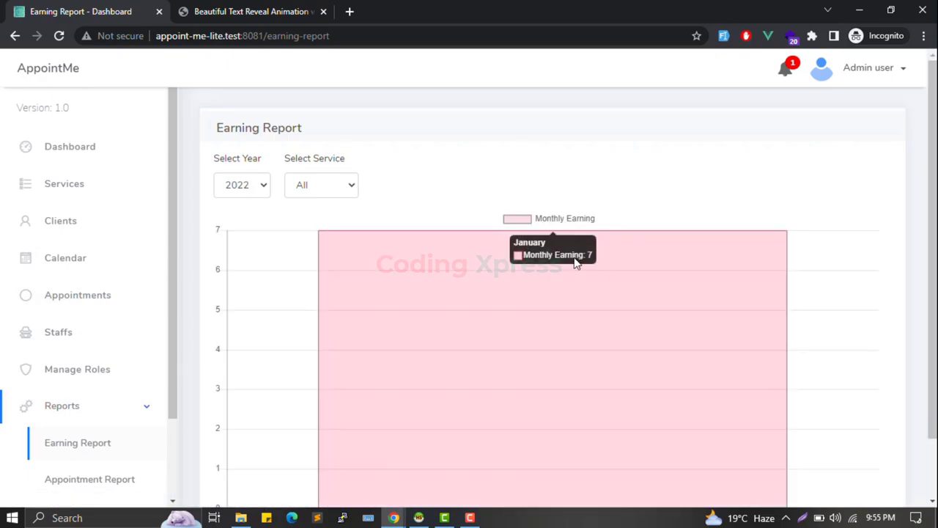
- Show 2023 earnings filtered by Service 1, 2 and 3, ending on Service 1
{"action": "scroll", "coordinate": [472, 321], "scroll_direction": "down", "scroll_amount": 1}
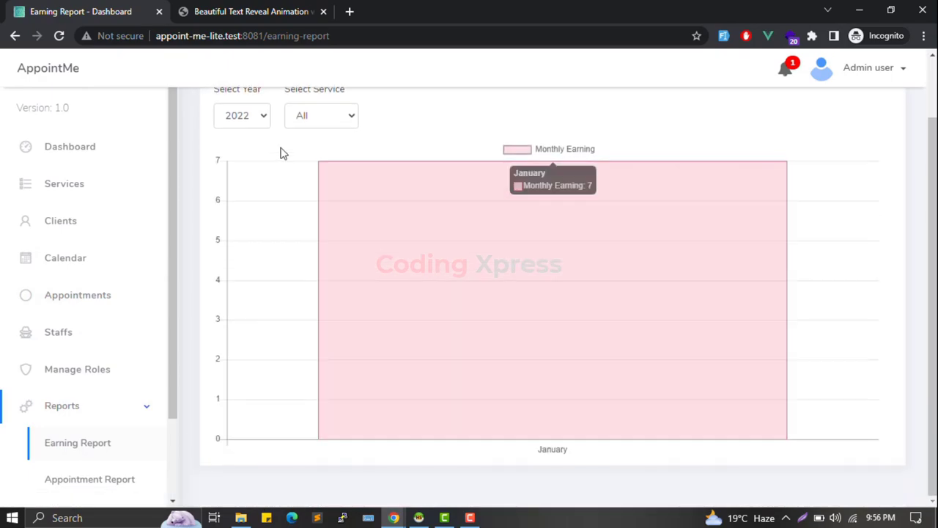
{"action": "left_click", "coordinate": [239, 115]}
{"action": "left_click", "coordinate": [241, 151]}
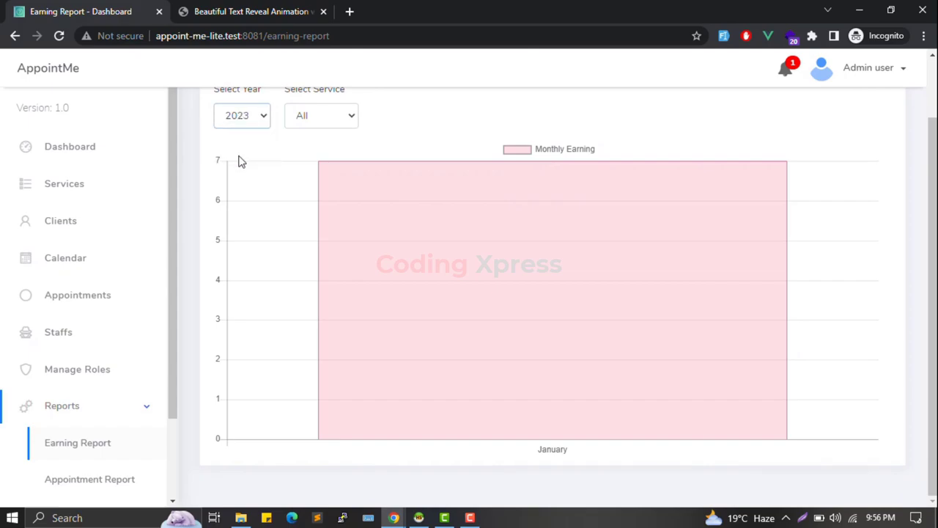
{"action": "mouse_move", "coordinate": [441, 258]}
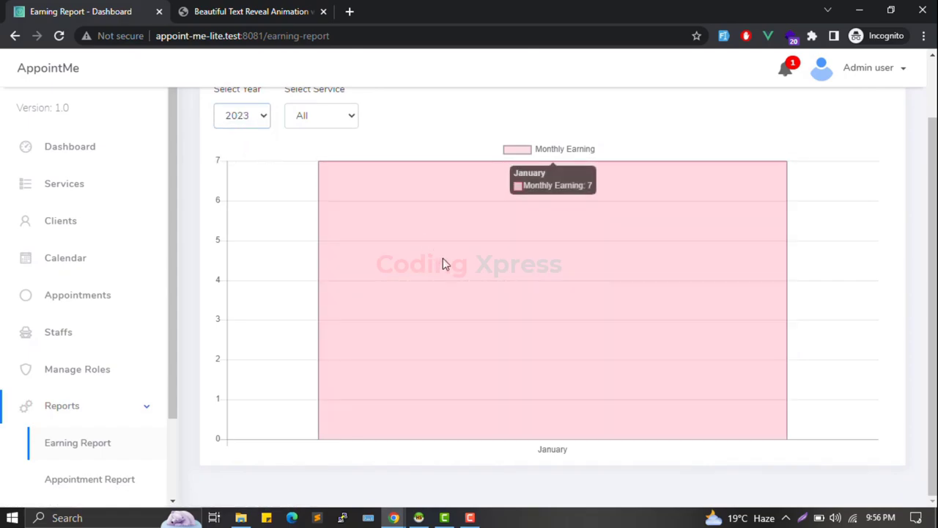
{"action": "left_click", "coordinate": [333, 121]}
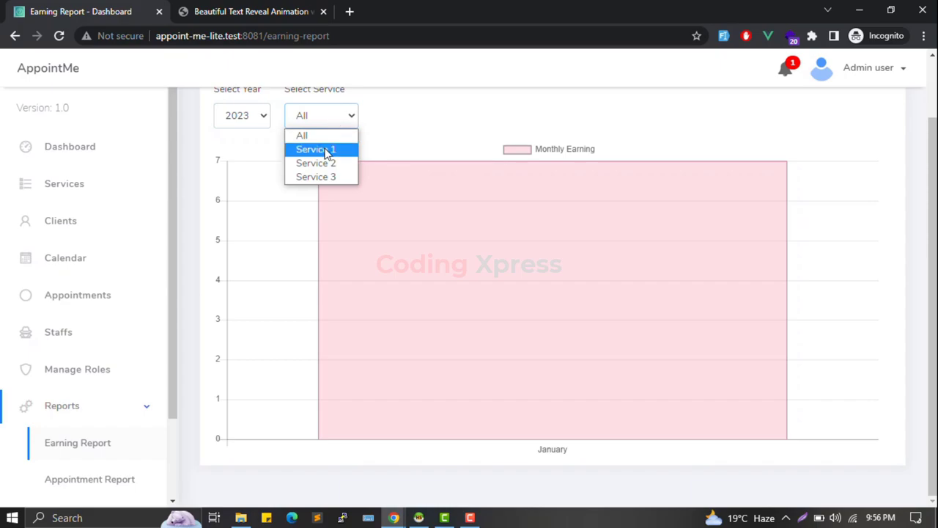
{"action": "left_click", "coordinate": [326, 151]}
{"action": "left_click", "coordinate": [329, 117]}
{"action": "left_click", "coordinate": [324, 165]}
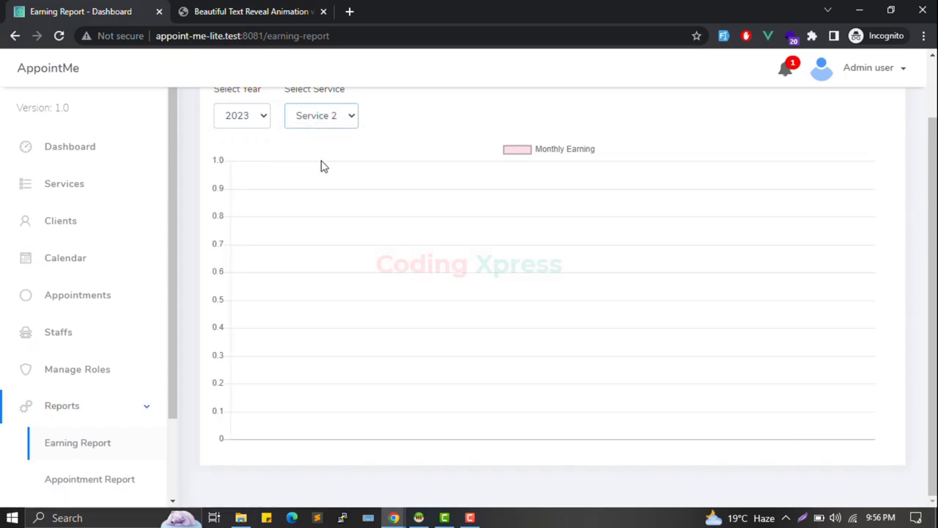
{"action": "left_click", "coordinate": [322, 117]}
{"action": "left_click", "coordinate": [319, 177]}
{"action": "left_click", "coordinate": [322, 119]}
{"action": "left_click", "coordinate": [319, 150]}
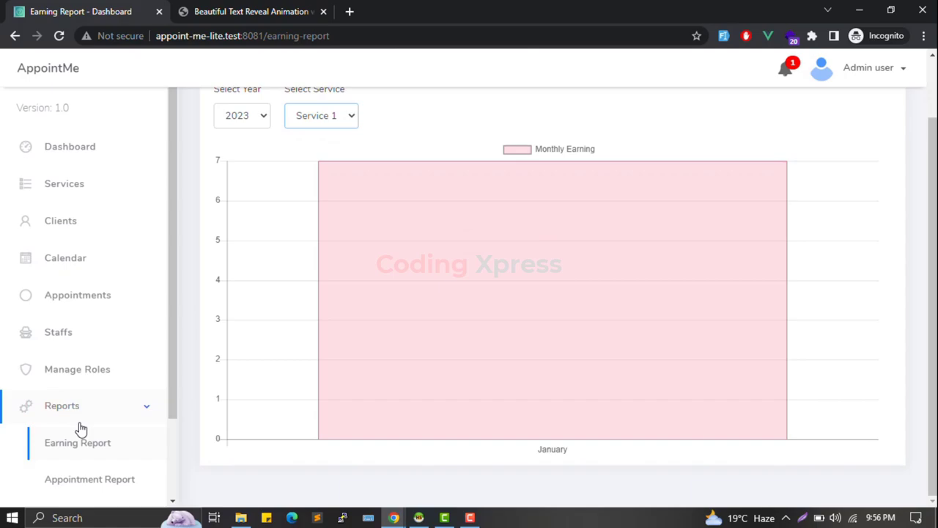
- Show the Appointment Report for 2023, briefly toggling the Appointments bars
{"action": "left_click", "coordinate": [79, 480]}
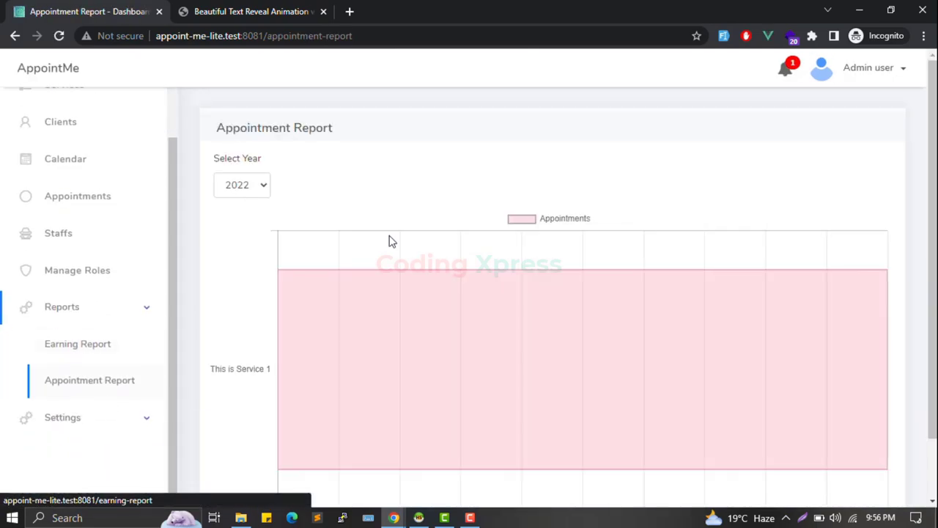
{"action": "left_click", "coordinate": [246, 194]}
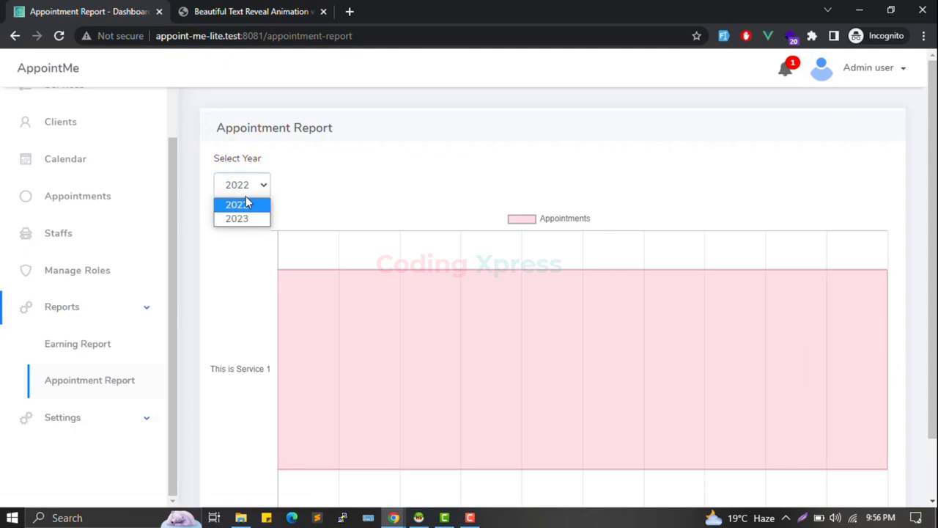
{"action": "left_click", "coordinate": [246, 219]}
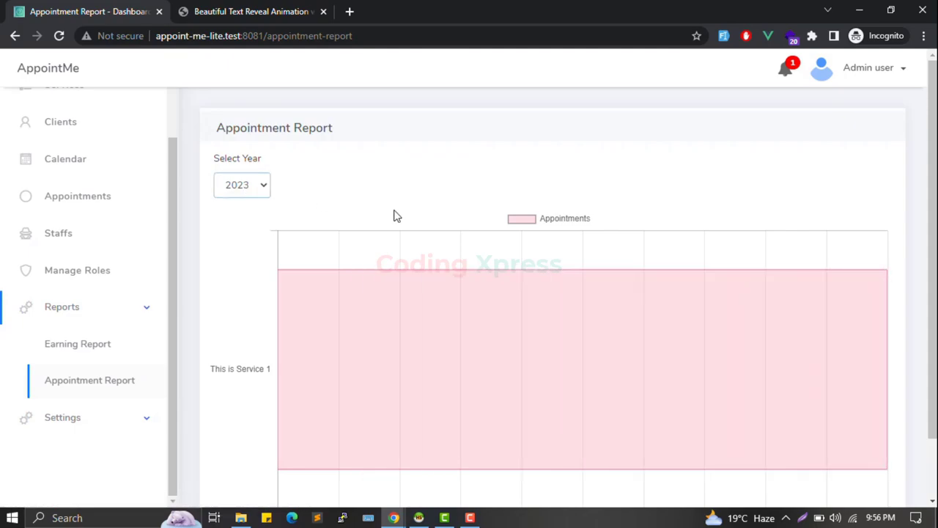
{"action": "scroll", "coordinate": [467, 335], "scroll_direction": "down", "scroll_amount": 1}
{"action": "scroll", "coordinate": [461, 335], "scroll_direction": "up", "scroll_amount": 1}
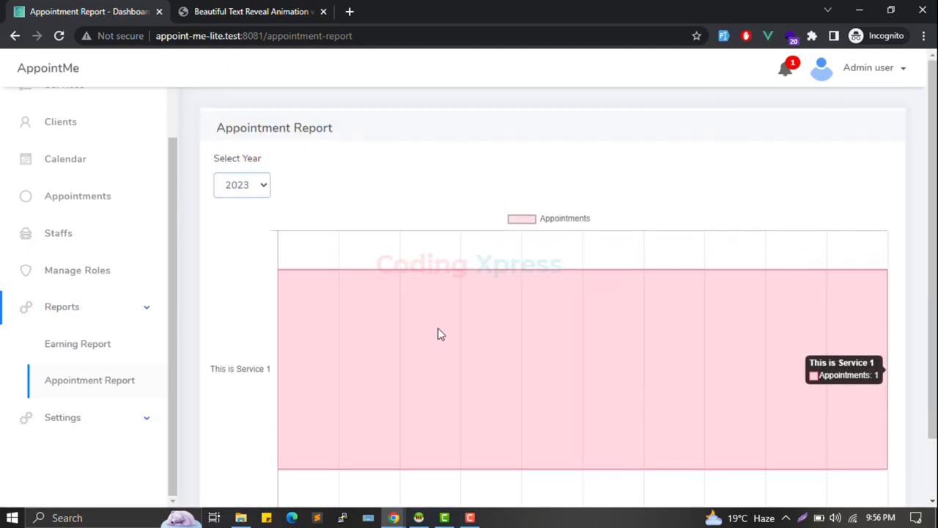
{"action": "scroll", "coordinate": [520, 278], "scroll_direction": "down", "scroll_amount": 1}
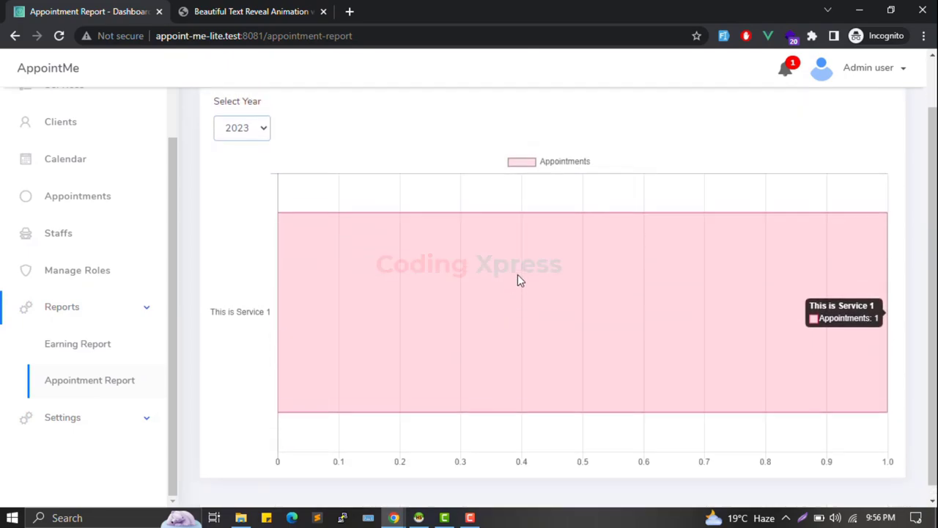
{"action": "scroll", "coordinate": [520, 279], "scroll_direction": "up", "scroll_amount": 1}
{"action": "left_click", "coordinate": [522, 221]}
{"action": "left_click", "coordinate": [522, 220]}
{"action": "scroll", "coordinate": [94, 266], "scroll_direction": "up", "scroll_amount": 1}
{"action": "scroll", "coordinate": [92, 266], "scroll_direction": "up", "scroll_amount": 1}
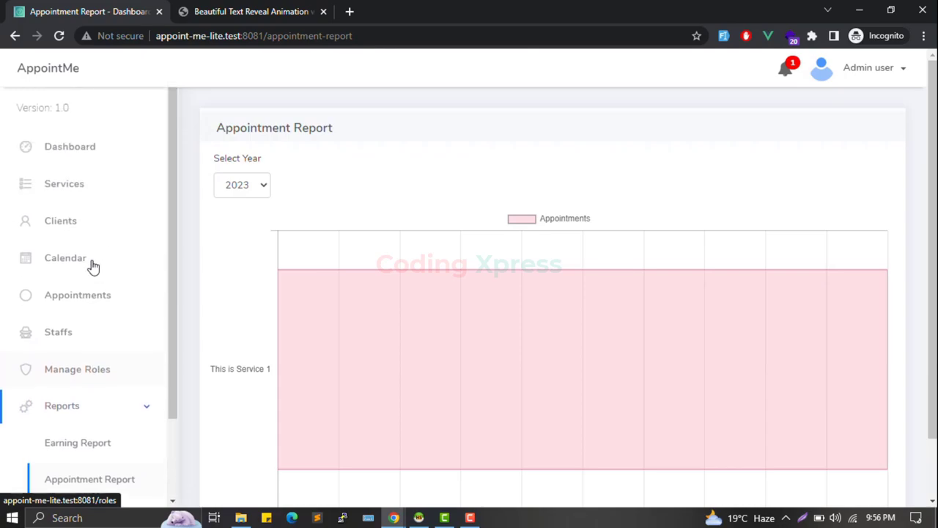
- Review the dashboard's Total Earning 74.00, Year of 2023 Earning 7.00 and pending appointments
{"action": "left_click", "coordinate": [71, 151]}
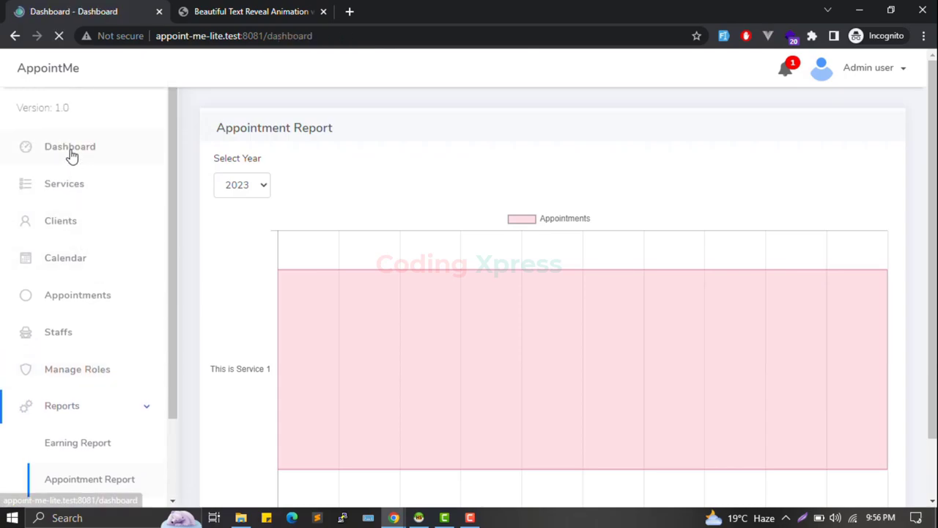
{"action": "scroll", "coordinate": [445, 149], "scroll_direction": "down", "scroll_amount": 1}
{"action": "scroll", "coordinate": [445, 150], "scroll_direction": "down", "scroll_amount": 1}
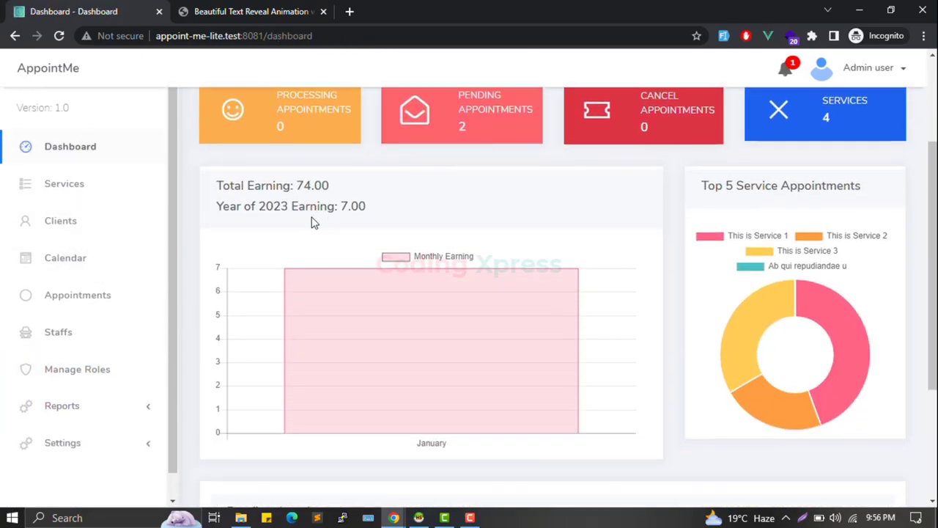
{"action": "triple_click", "coordinate": [316, 192]}
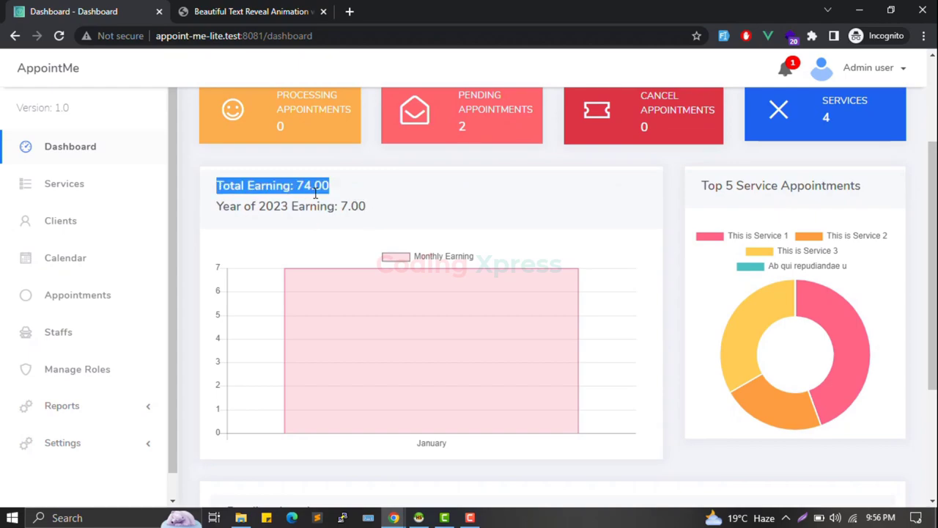
{"action": "double_click", "coordinate": [316, 192]}
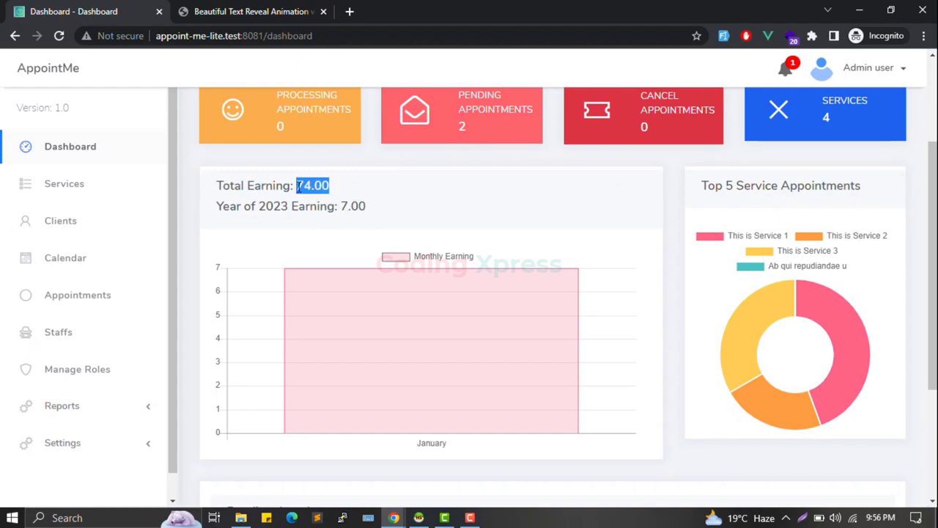
{"action": "double_click", "coordinate": [303, 192]}
{"action": "double_click", "coordinate": [250, 208]}
{"action": "triple_click", "coordinate": [270, 209]}
{"action": "left_click", "coordinate": [418, 233]}
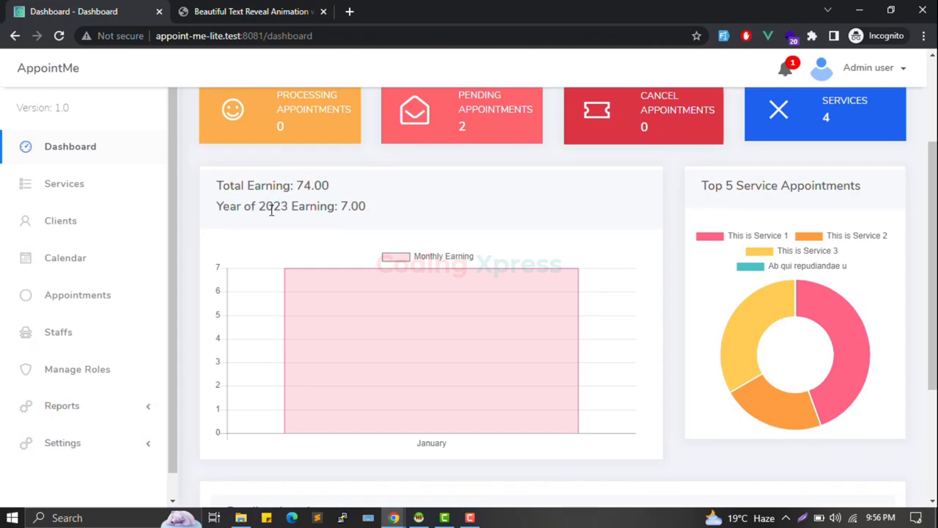
{"action": "scroll", "coordinate": [414, 194], "scroll_direction": "down", "scroll_amount": 3}
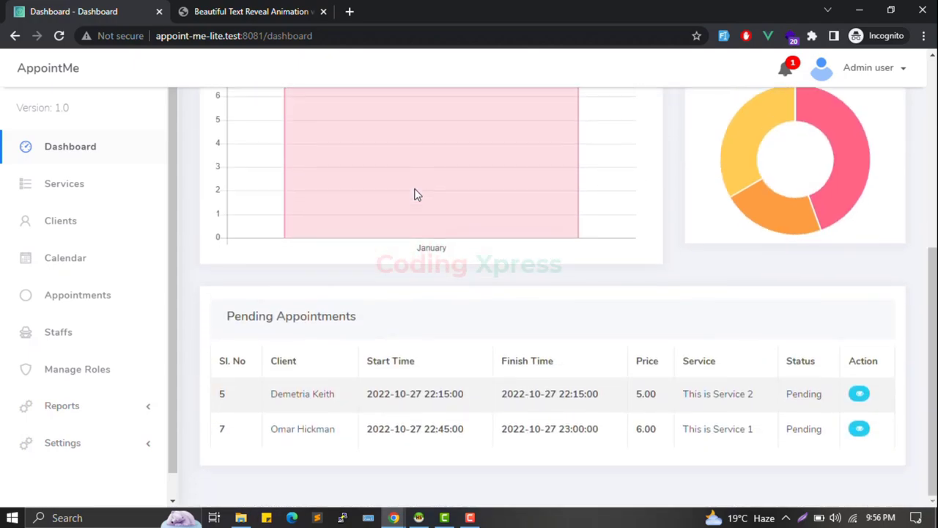
{"action": "scroll", "coordinate": [414, 194], "scroll_direction": "up", "scroll_amount": 5}
{"action": "scroll", "coordinate": [414, 195], "scroll_direction": "down", "scroll_amount": 1}
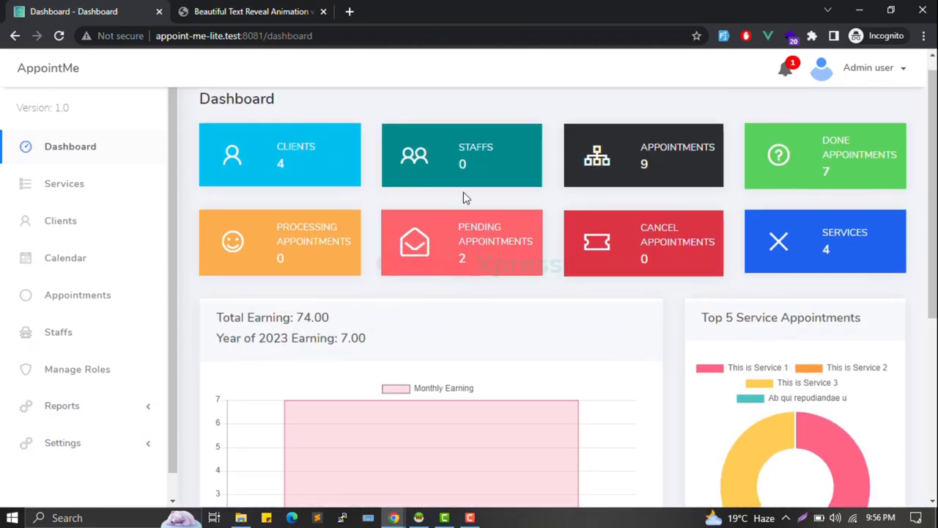
- Open the ID:10 notification and review its start time, finish time, comment and service
{"action": "left_click", "coordinate": [788, 71]}
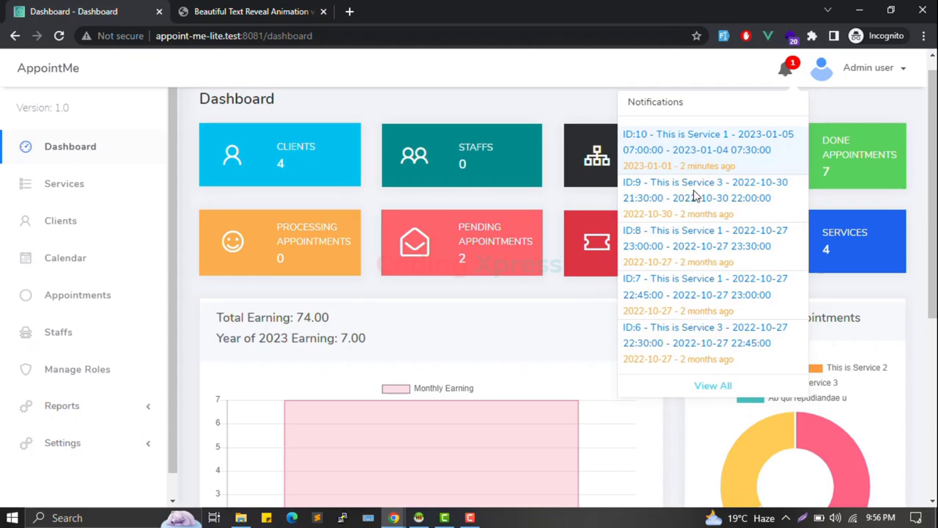
{"action": "left_click", "coordinate": [699, 134]}
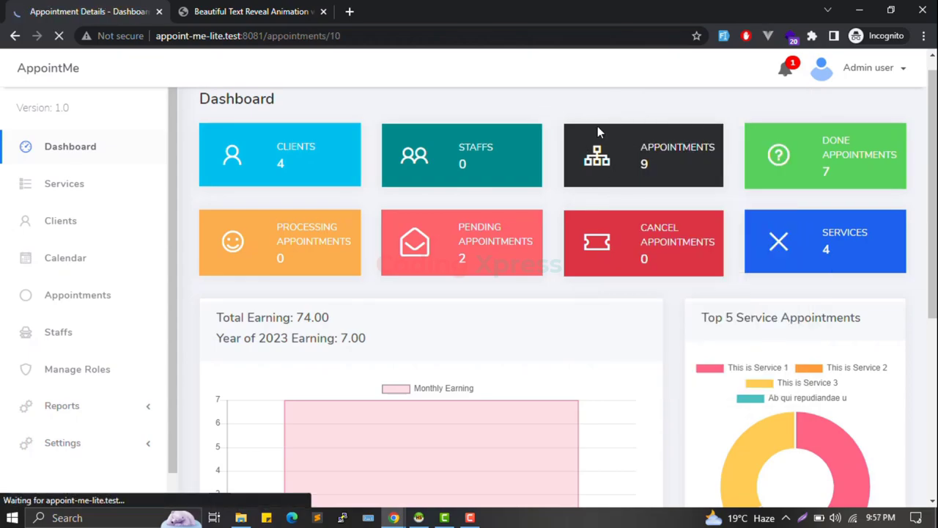
{"action": "scroll", "coordinate": [598, 225], "scroll_direction": "down", "scroll_amount": 1}
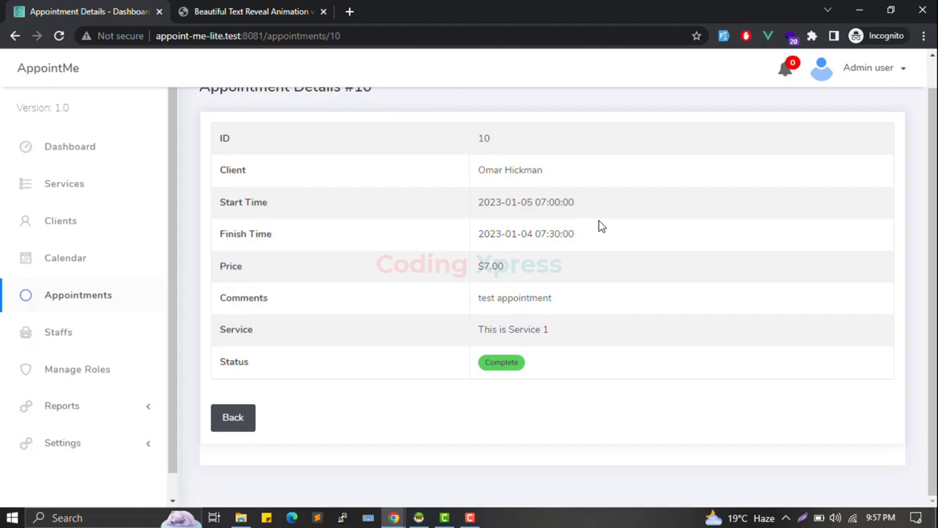
{"action": "scroll", "coordinate": [598, 226], "scroll_direction": "up", "scroll_amount": 1}
{"action": "triple_click", "coordinate": [518, 227]}
{"action": "left_click", "coordinate": [520, 230]}
{"action": "triple_click", "coordinate": [534, 267]}
{"action": "left_click", "coordinate": [524, 325]}
{"action": "triple_click", "coordinate": [522, 331]}
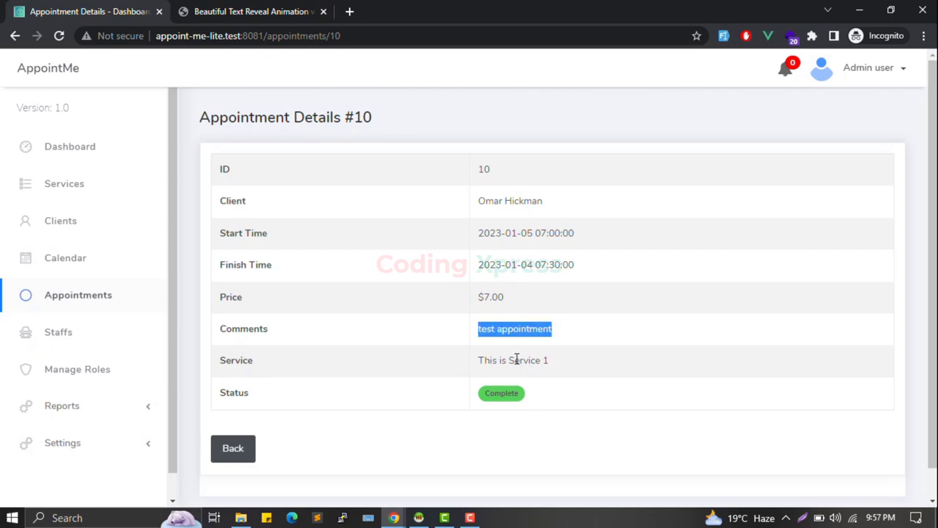
{"action": "triple_click", "coordinate": [516, 359]}
{"action": "left_click", "coordinate": [516, 359]}
{"action": "triple_click", "coordinate": [494, 218]}
{"action": "left_click", "coordinate": [516, 207]}
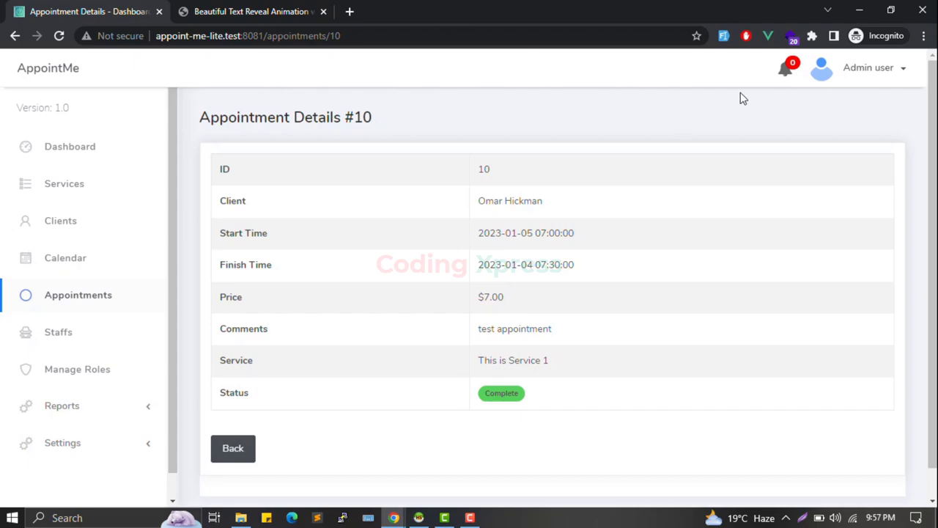
- Browse the All Notifications list
{"action": "left_click", "coordinate": [785, 71]}
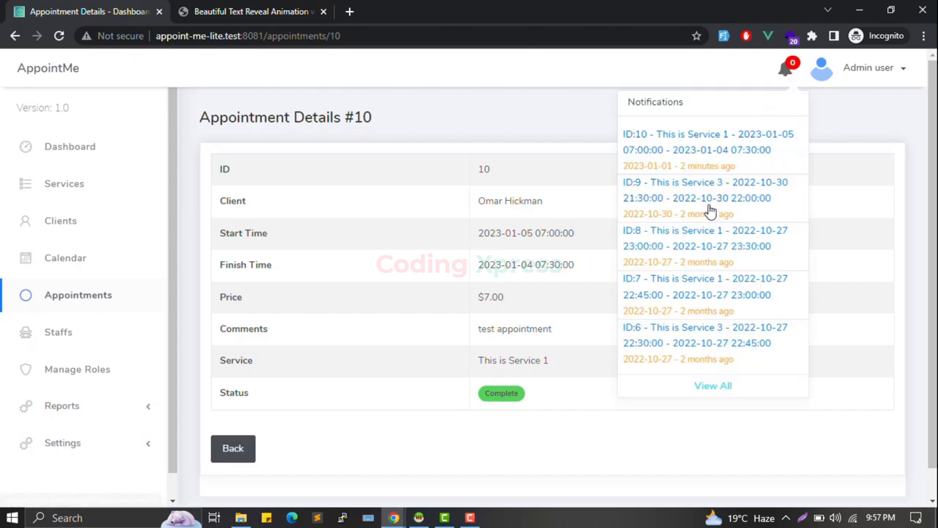
{"action": "left_click", "coordinate": [708, 385]}
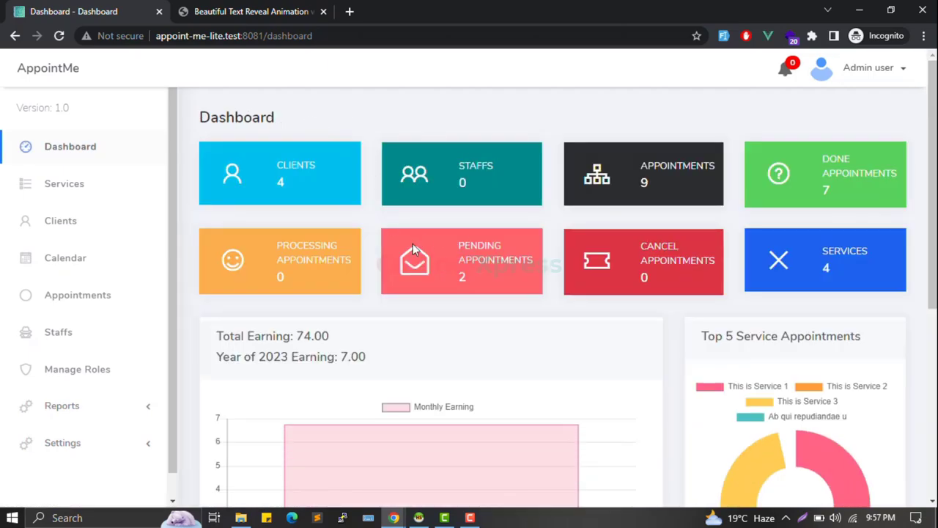
{"action": "scroll", "coordinate": [475, 284], "scroll_direction": "down", "scroll_amount": 5}
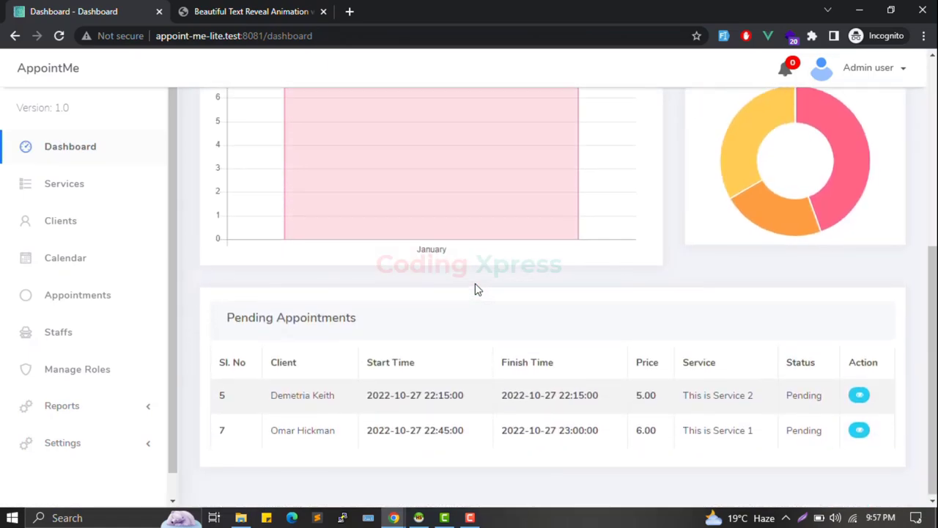
{"action": "scroll", "coordinate": [475, 283], "scroll_direction": "up", "scroll_amount": 5}
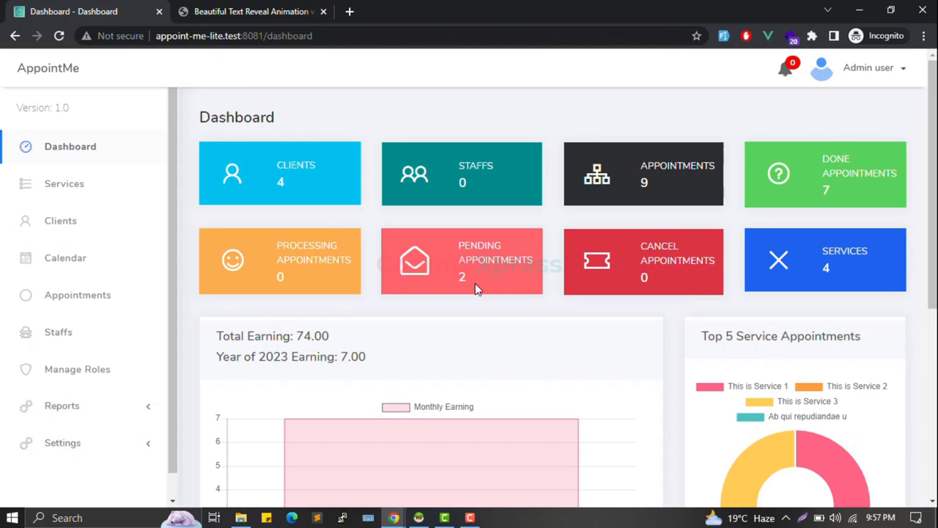
{"action": "scroll", "coordinate": [475, 283], "scroll_direction": "down", "scroll_amount": 5}
{"action": "scroll", "coordinate": [475, 283], "scroll_direction": "up", "scroll_amount": 4}
{"action": "scroll", "coordinate": [475, 289], "scroll_direction": "up", "scroll_amount": 1}
{"action": "scroll", "coordinate": [475, 289], "scroll_direction": "down", "scroll_amount": 5}
{"action": "scroll", "coordinate": [475, 289], "scroll_direction": "up", "scroll_amount": 4}
{"action": "scroll", "coordinate": [475, 289], "scroll_direction": "up", "scroll_amount": 2}
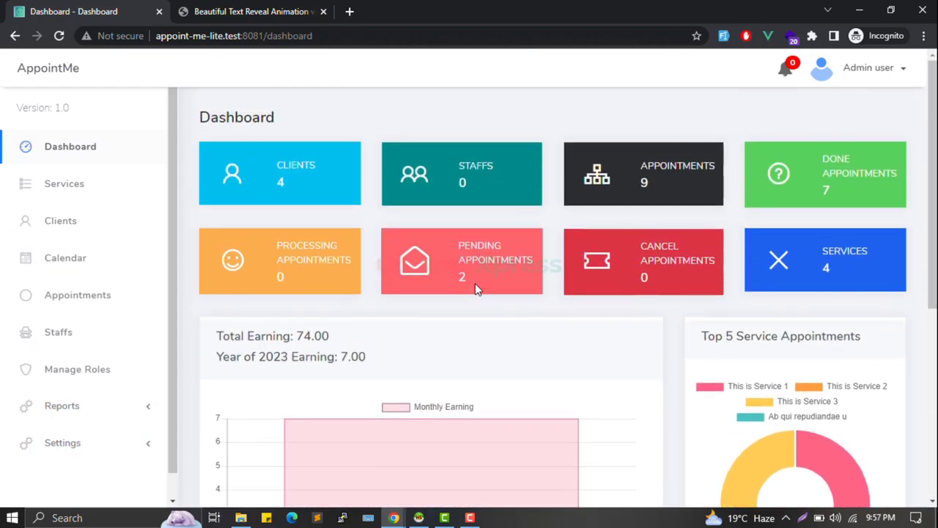